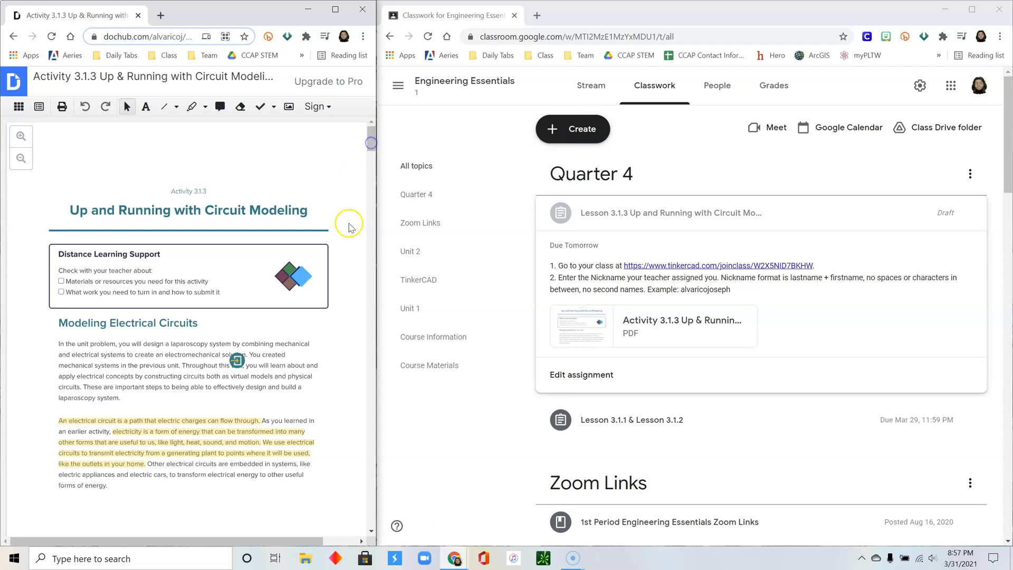
# - Join the 1 Engineering Essentials class by entering the assigned student nickname
pyautogui.scroll(-1, 334, 356)
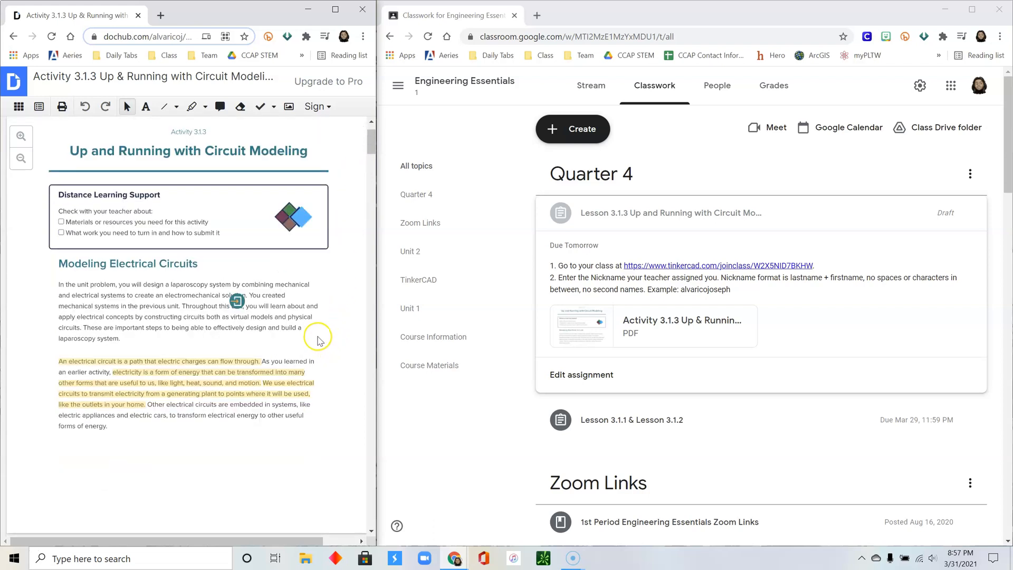
pyautogui.scroll(1, 325, 345)
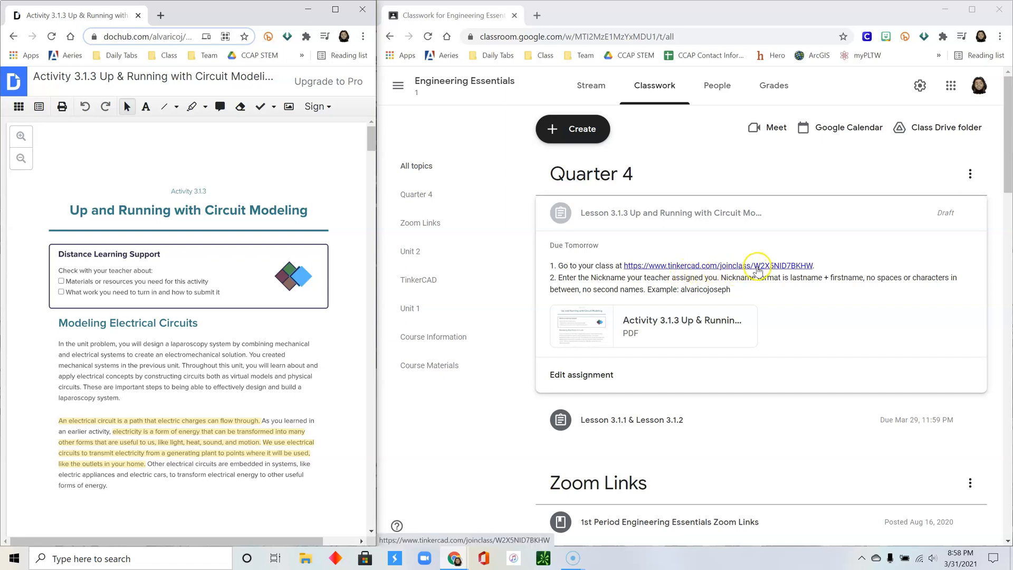
pyautogui.click(700, 267)
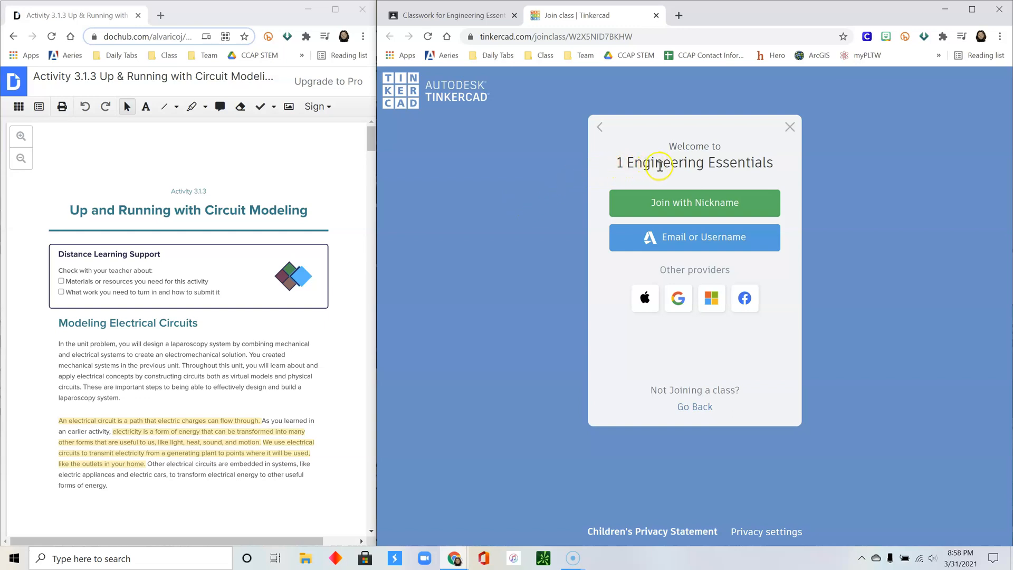
pyautogui.click(690, 209)
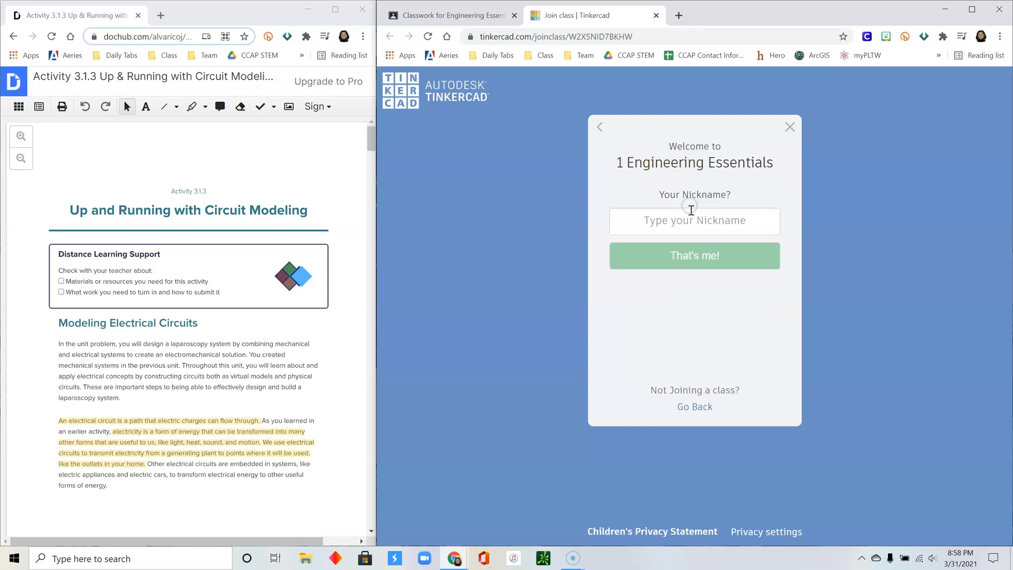
pyautogui.click(693, 225)
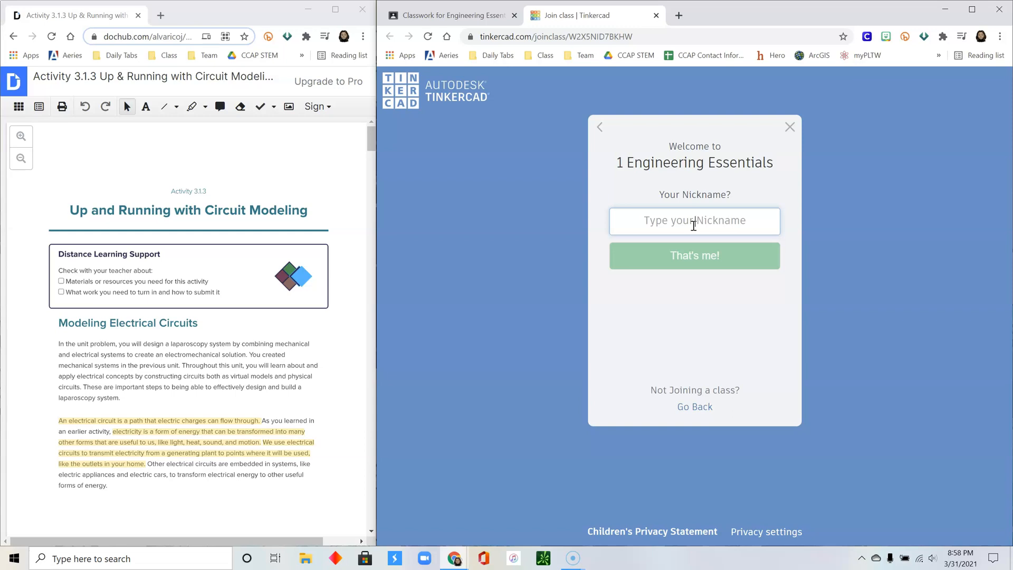
pyautogui.write('alvaricojoseph')
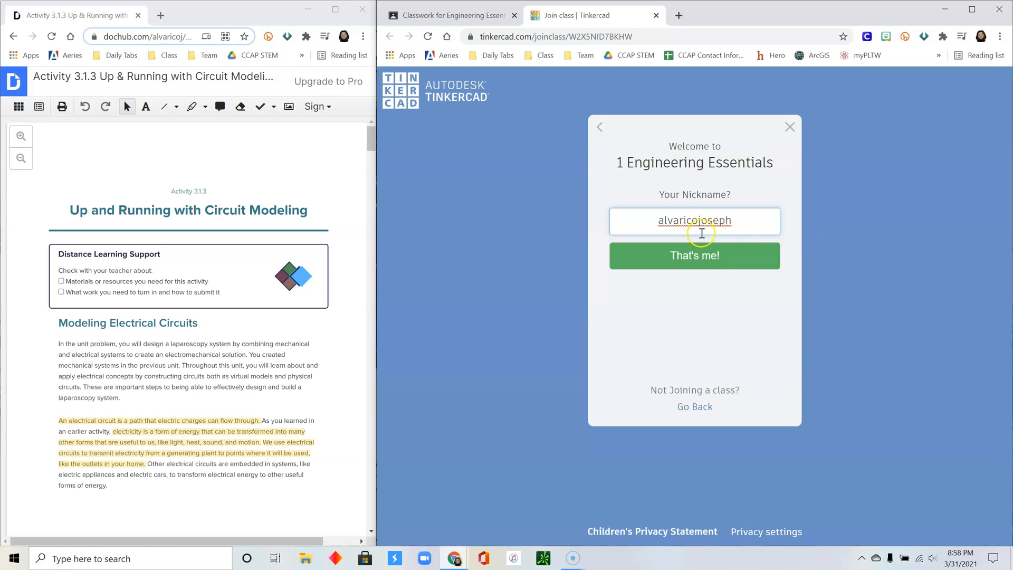
pyautogui.click(690, 264)
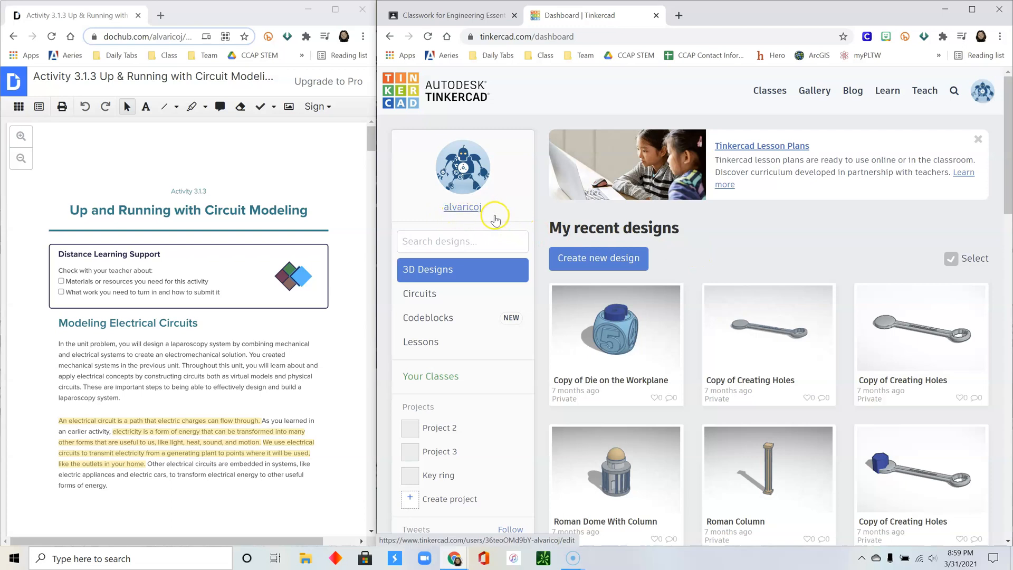
# - Create a new blank circuit, Grand Lahdi, and scroll the activity PDF to step 3
pyautogui.click(430, 297)
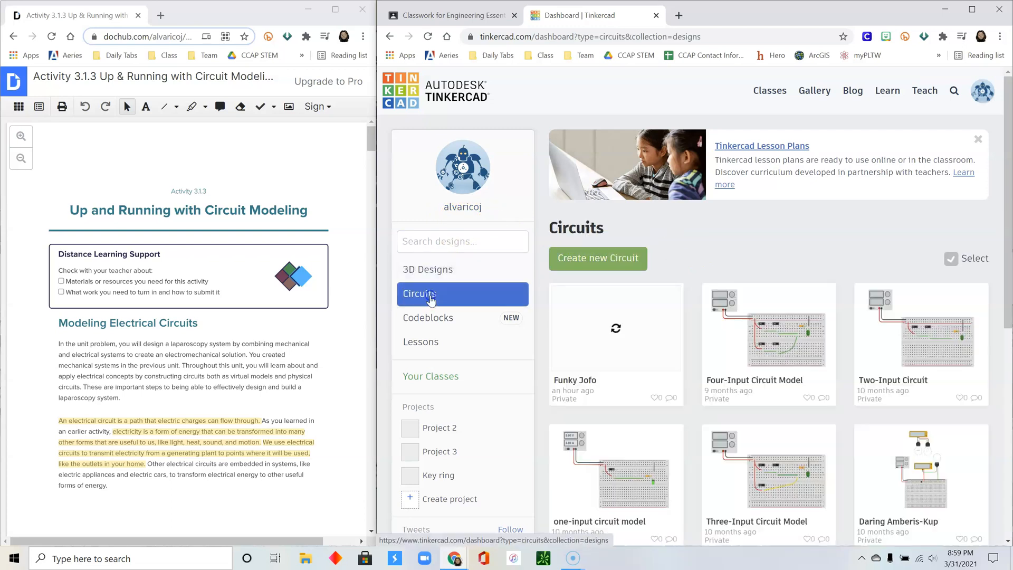
pyautogui.click(598, 263)
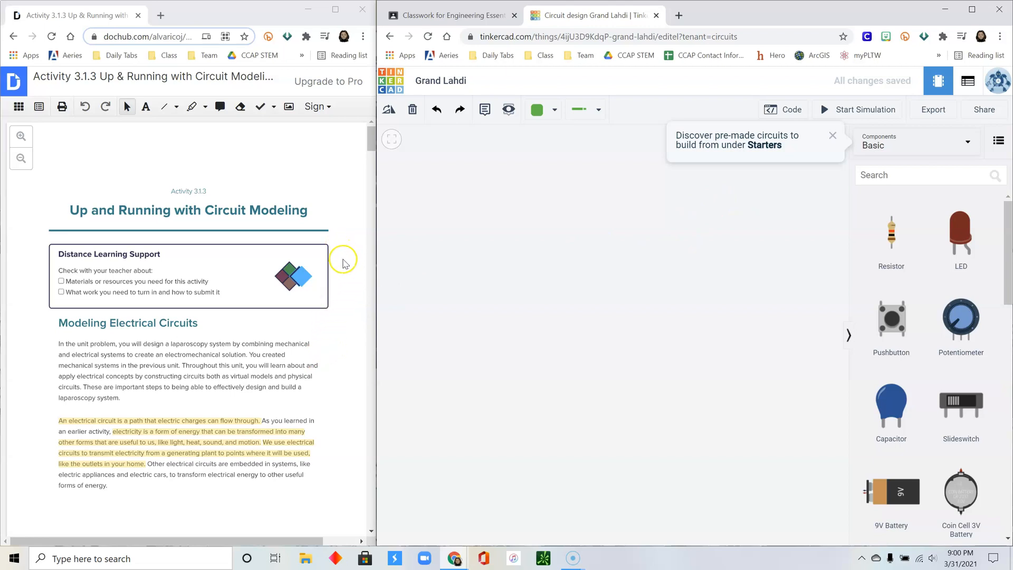
pyautogui.moveTo(371, 146); pyautogui.dragTo(373, 186)
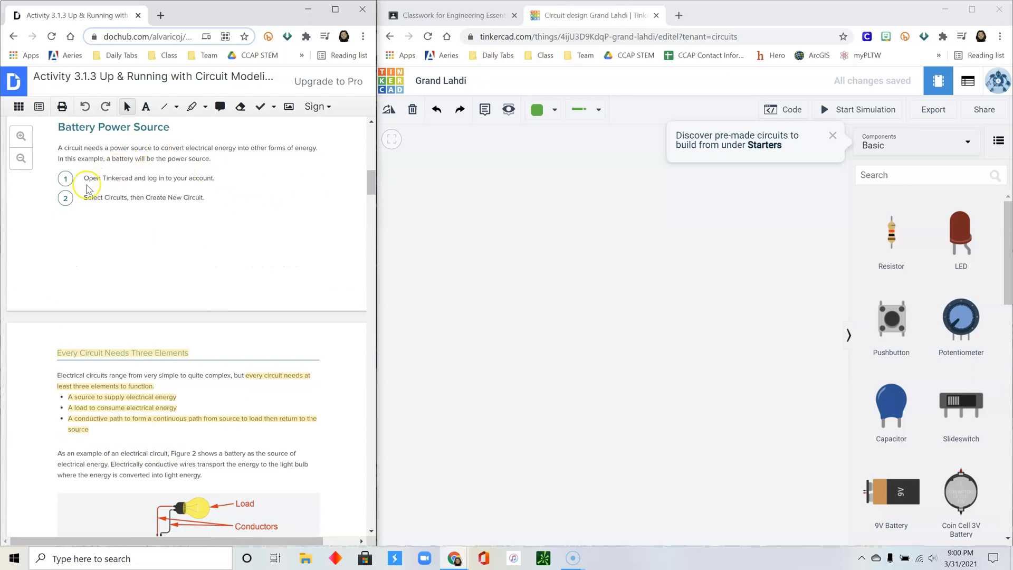
pyautogui.moveTo(372, 182); pyautogui.dragTo(376, 216)
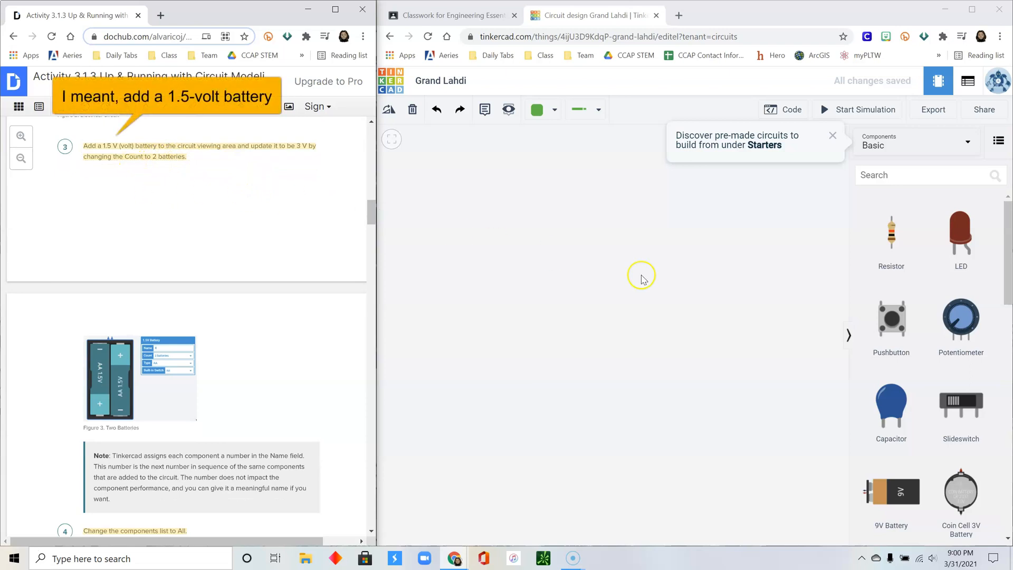
# - Place a 1.5V battery on the canvas and set its Count to 2 batteries
pyautogui.scroll(-2, 937, 334)
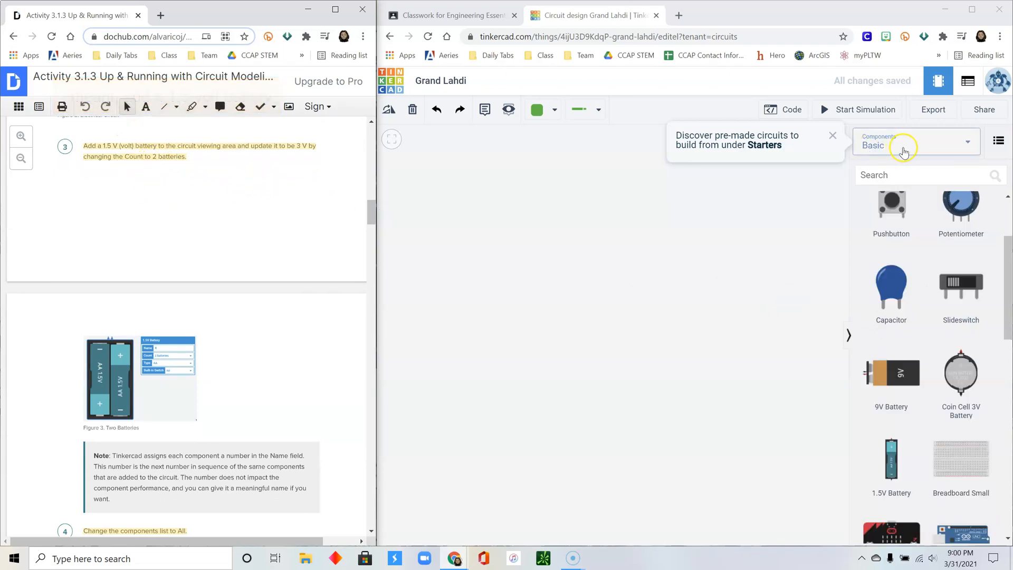
pyautogui.scroll(-4, 913, 264)
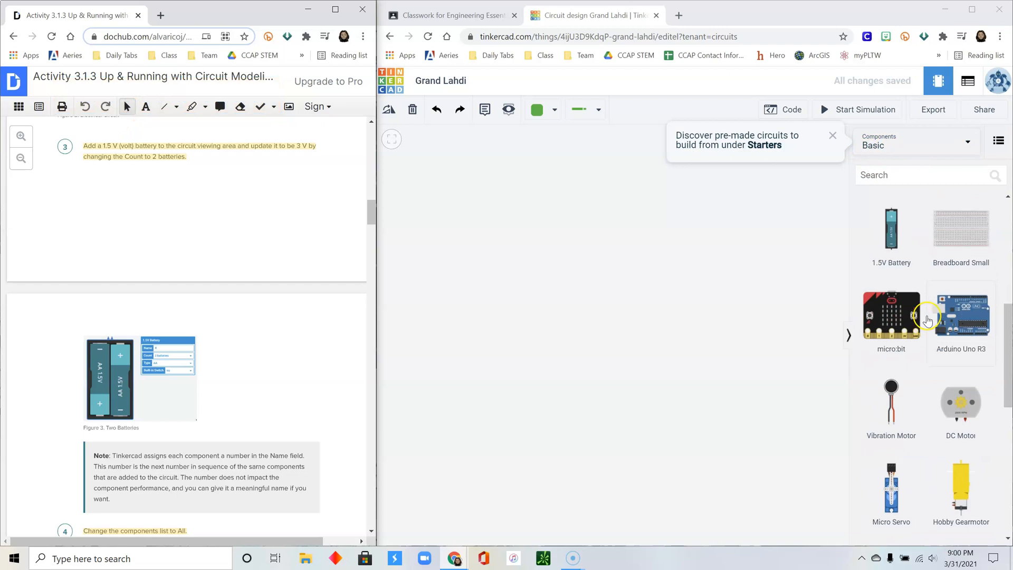
pyautogui.scroll(2, 896, 334)
pyautogui.moveTo(895, 333); pyautogui.dragTo(576, 260)
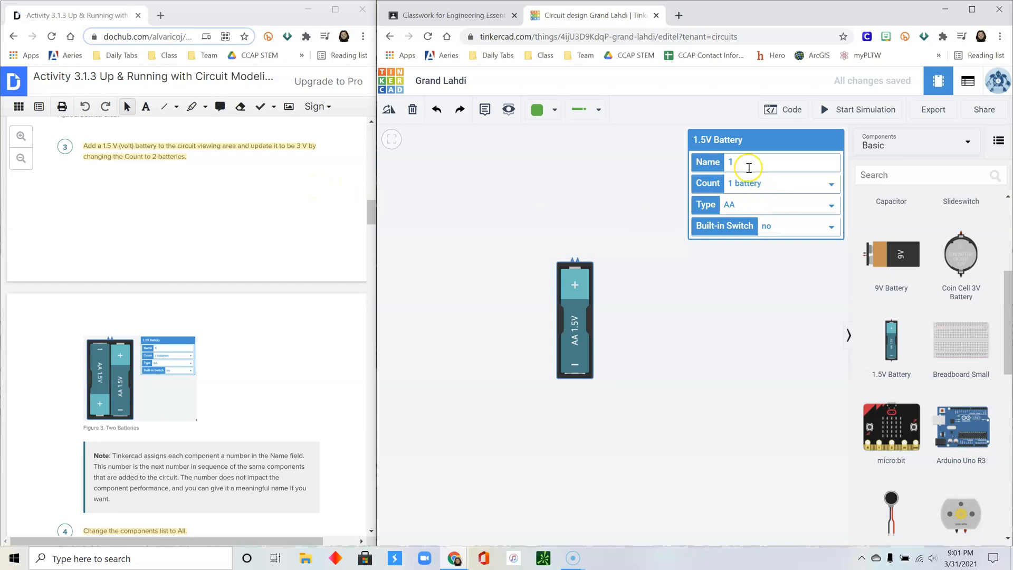
pyautogui.click(832, 185)
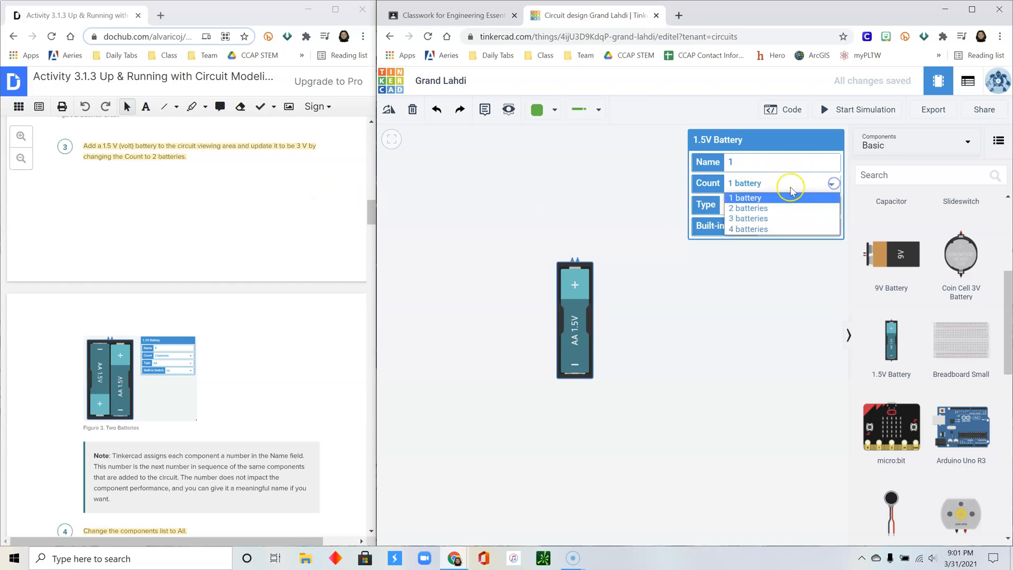
pyautogui.click(767, 208)
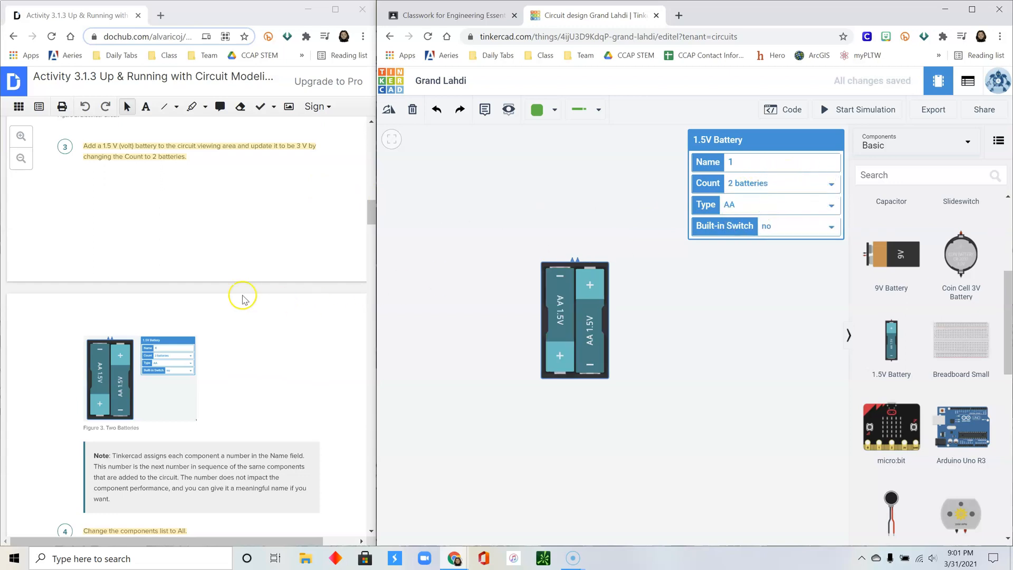
pyautogui.scroll(-7, 274, 253)
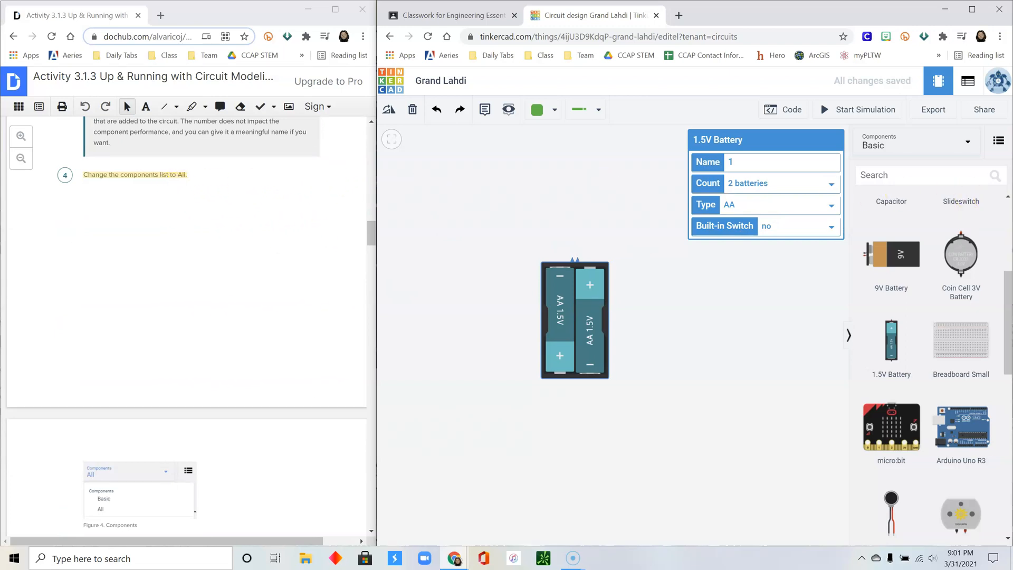
# - Switch the Components list from Basic to All
pyautogui.click(968, 142)
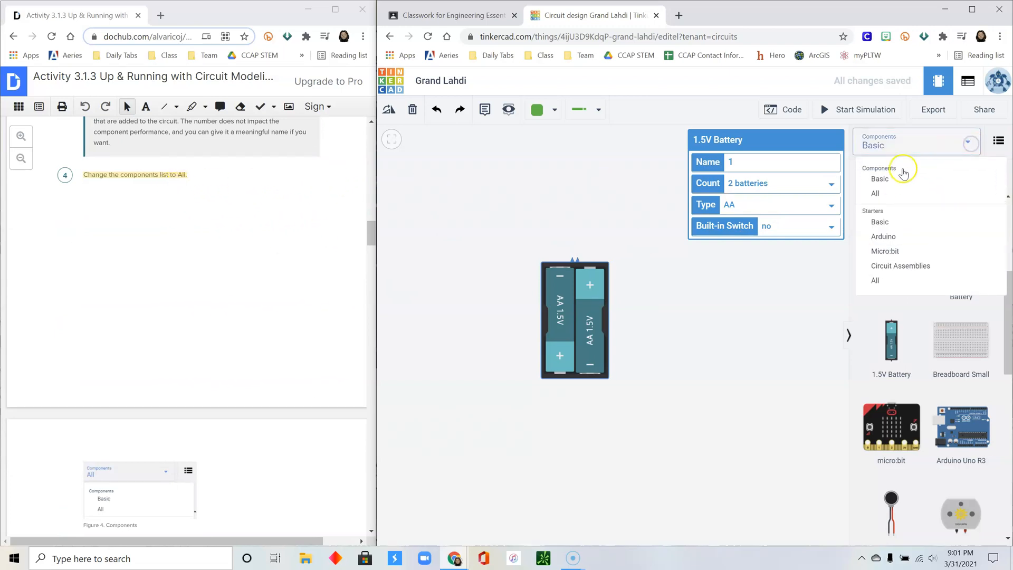
pyautogui.click(880, 193)
pyautogui.scroll(-3, 343, 211)
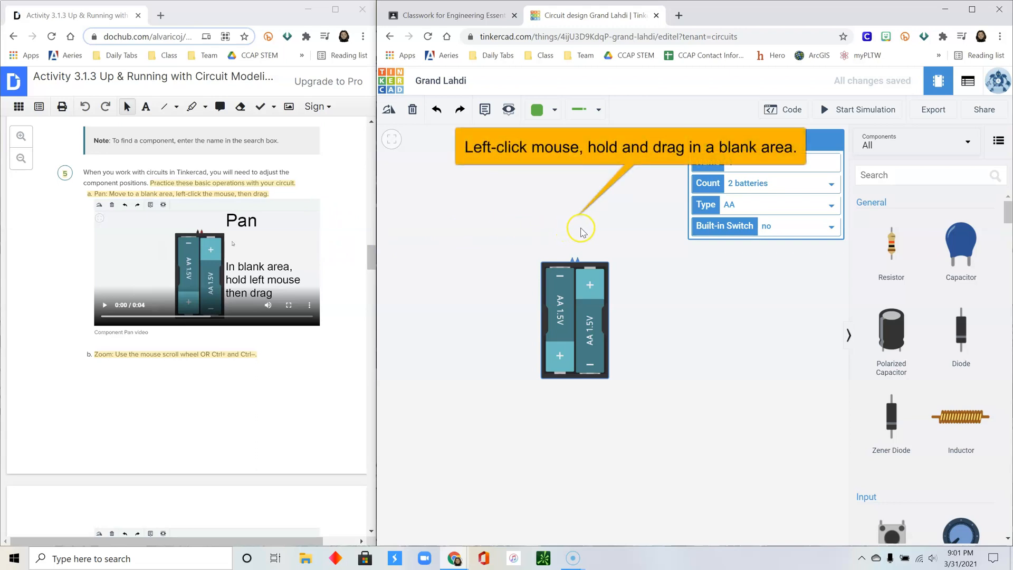
# - Nudge the two-cell battery pack slightly left on the canvas and select it
pyautogui.moveTo(591, 233); pyautogui.dragTo(542, 229)
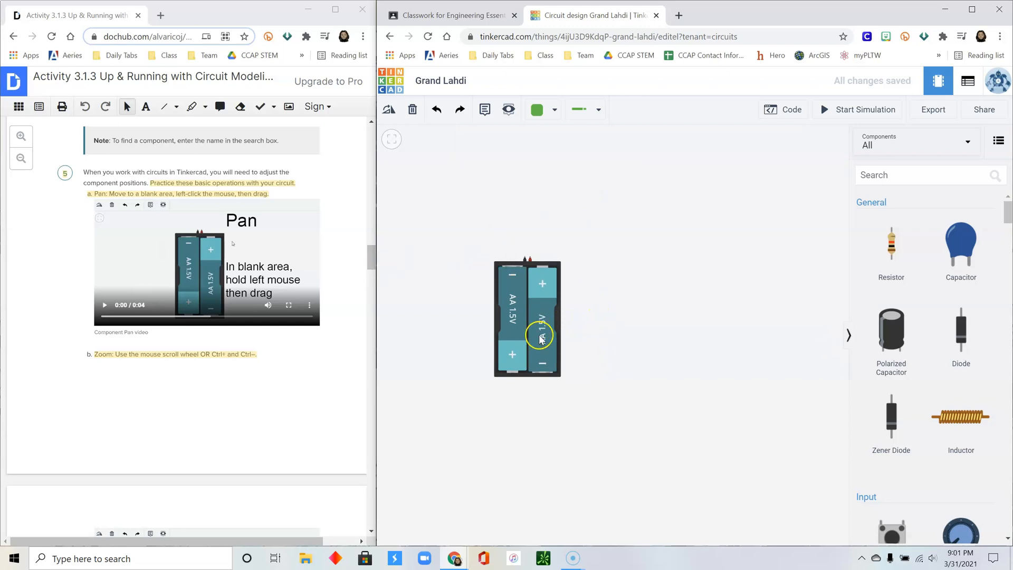
pyautogui.scroll(3, 541, 343)
pyautogui.scroll(-2, 541, 343)
pyautogui.scroll(3, 543, 345)
pyautogui.scroll(-1, 547, 353)
pyautogui.scroll(-1, 548, 353)
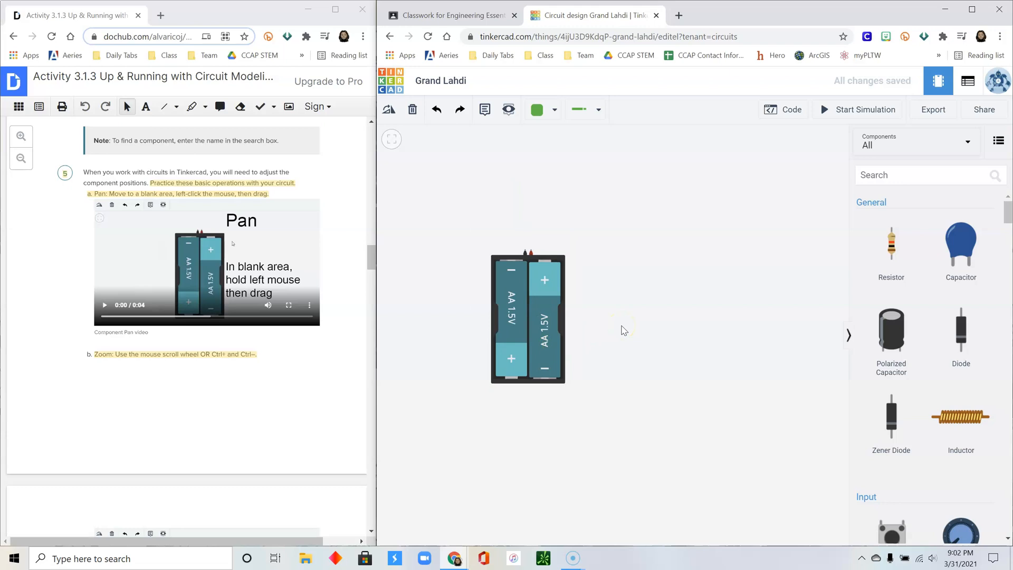
pyautogui.scroll(1, 625, 331)
pyautogui.scroll(1, 625, 331)
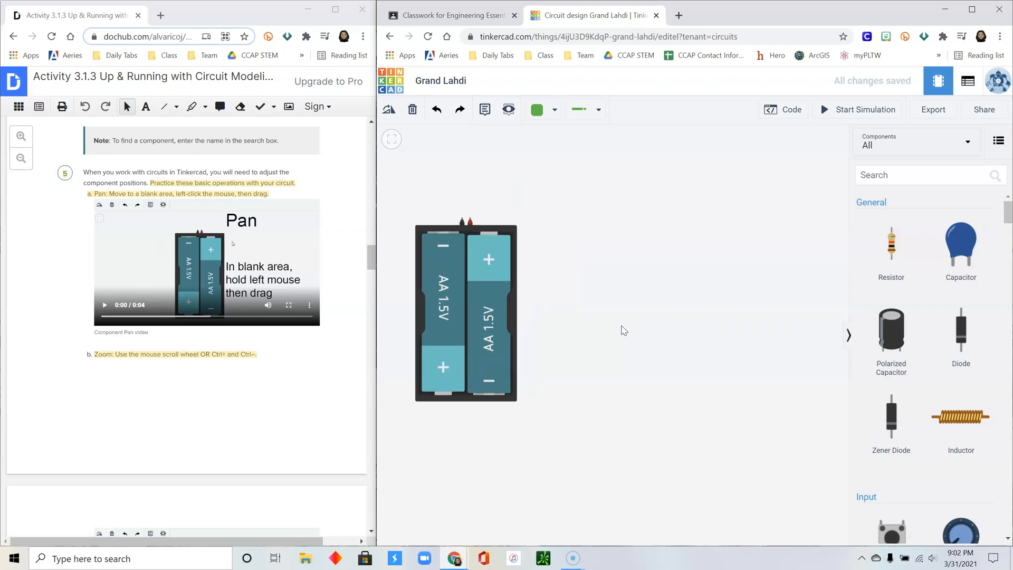
pyautogui.scroll(-2, 625, 331)
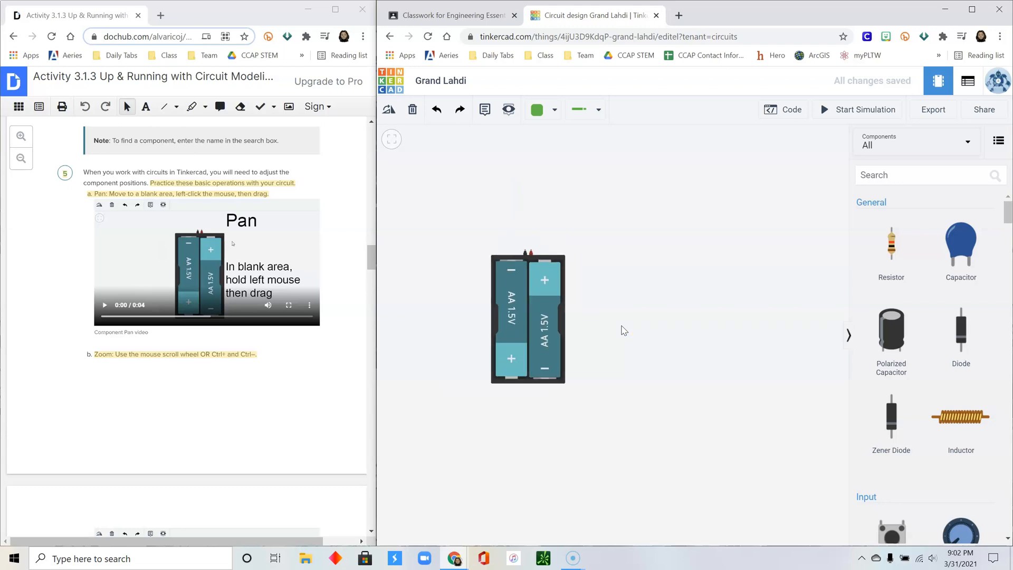
pyautogui.scroll(-1, 624, 331)
pyautogui.scroll(-10, 211, 301)
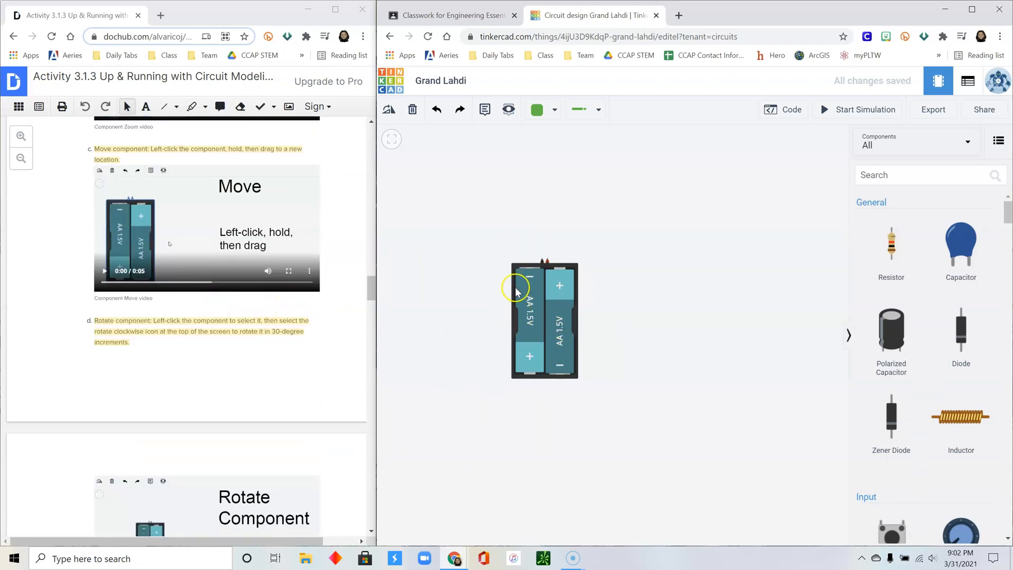
pyautogui.moveTo(538, 285)
pyautogui.mouseDown()
pyautogui.moveTo(525, 295)
pyautogui.moveTo(496, 286)
pyautogui.moveTo(668, 300)
pyautogui.moveTo(521, 299)
pyautogui.moveTo(679, 285)
pyautogui.moveTo(548, 290)
pyautogui.mouseUp()
pyautogui.click(615, 295)
pyautogui.scroll(-2, 250, 297)
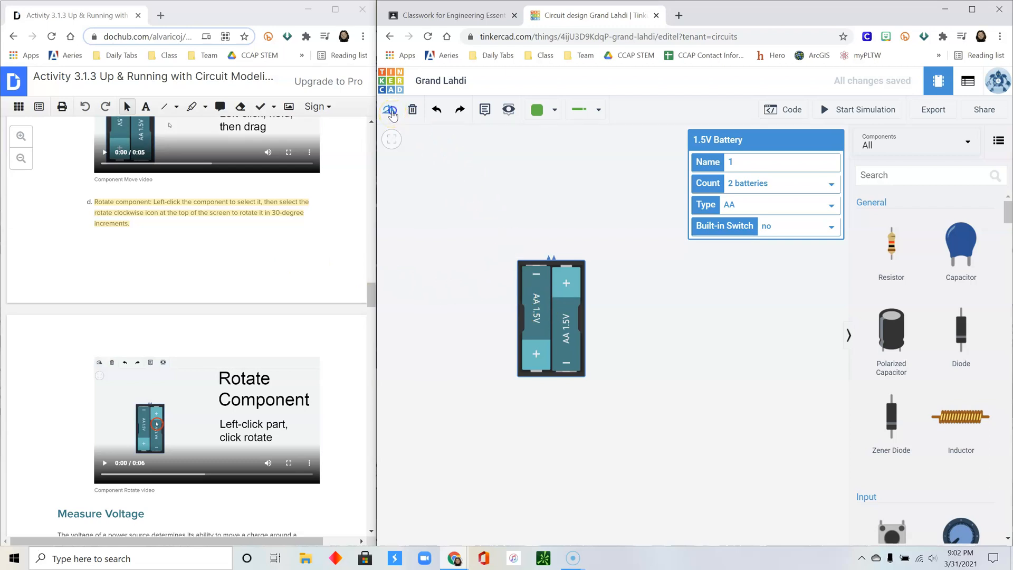
# - Rotate the battery pack through a full turn back to upright, then deselect it
pyautogui.click(391, 111)
pyautogui.click(391, 111)
pyautogui.click(391, 111)
pyautogui.click(390, 111)
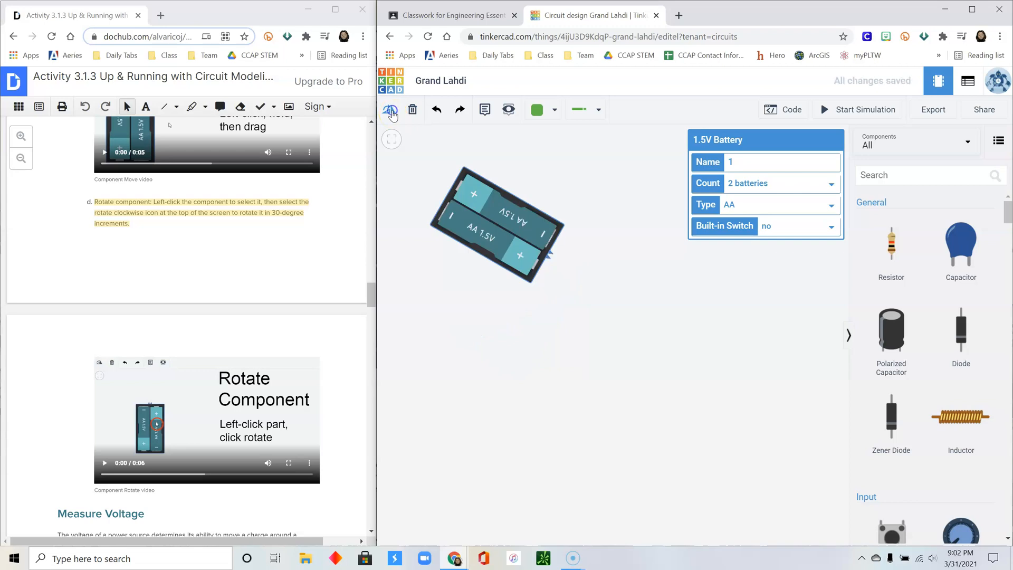
pyautogui.click(390, 111)
pyautogui.click(391, 111)
pyautogui.click(391, 111)
pyautogui.click(390, 111)
pyautogui.click(391, 111)
pyautogui.click(391, 111)
pyautogui.click(391, 110)
pyautogui.scroll(-5, 303, 283)
pyautogui.scroll(-2, 304, 284)
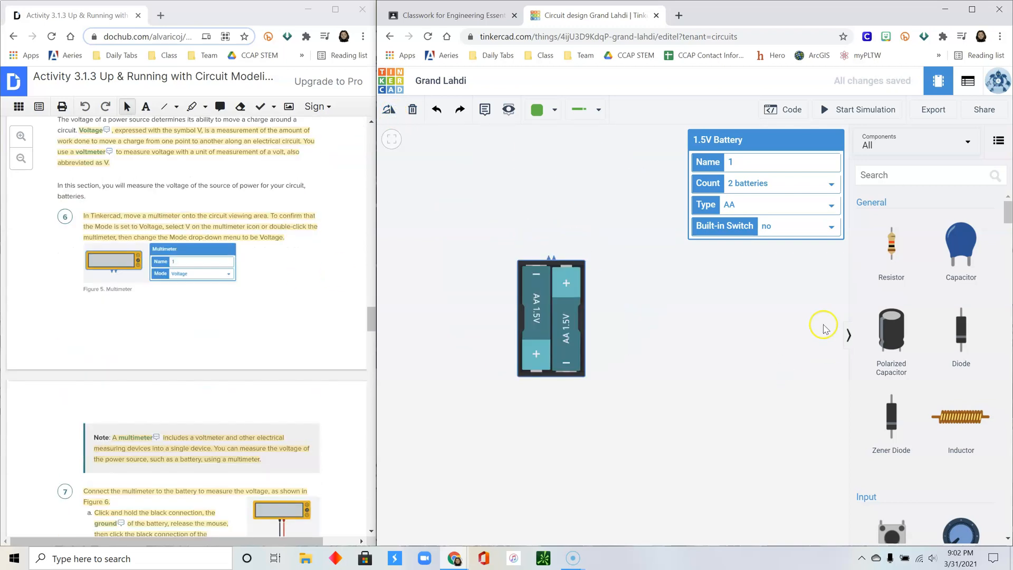
pyautogui.click(699, 292)
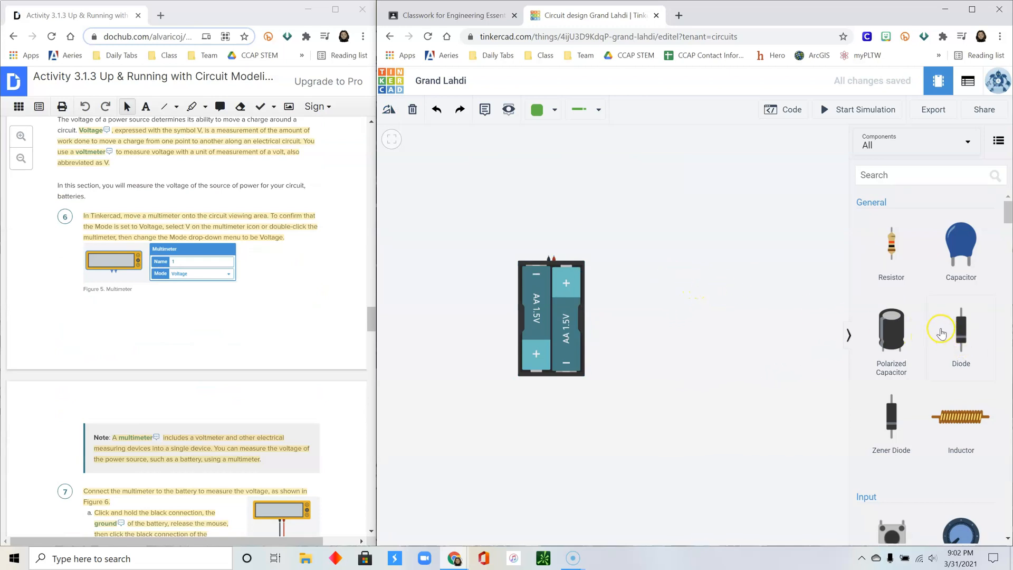
# - Search for 'multimet' and place a multimeter above the battery pack
pyautogui.click(896, 174)
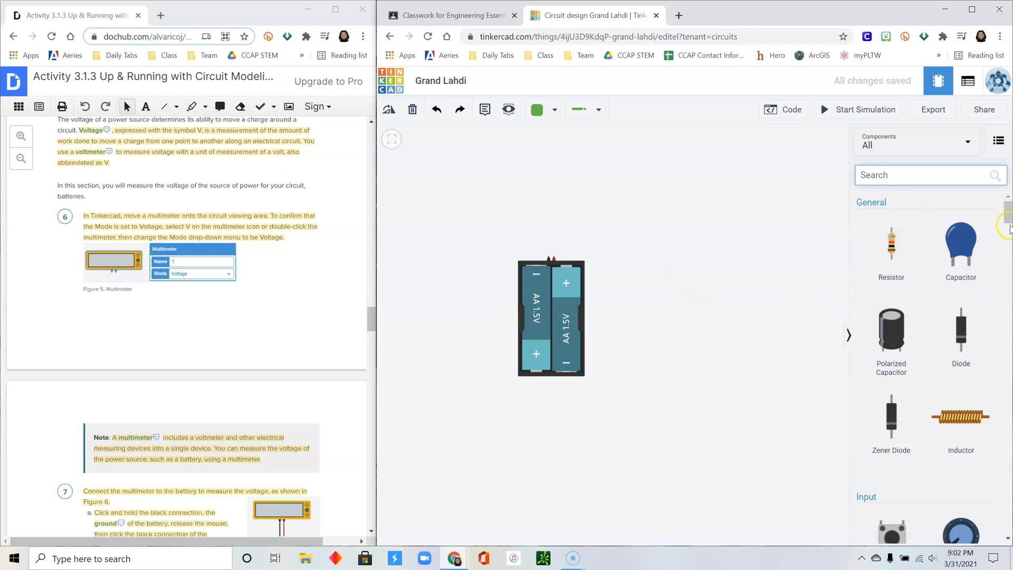
pyautogui.moveTo(1009, 216)
pyautogui.mouseDown()
pyautogui.moveTo(1010, 249)
pyautogui.moveTo(1011, 215)
pyautogui.mouseUp()
pyautogui.write('multimet')
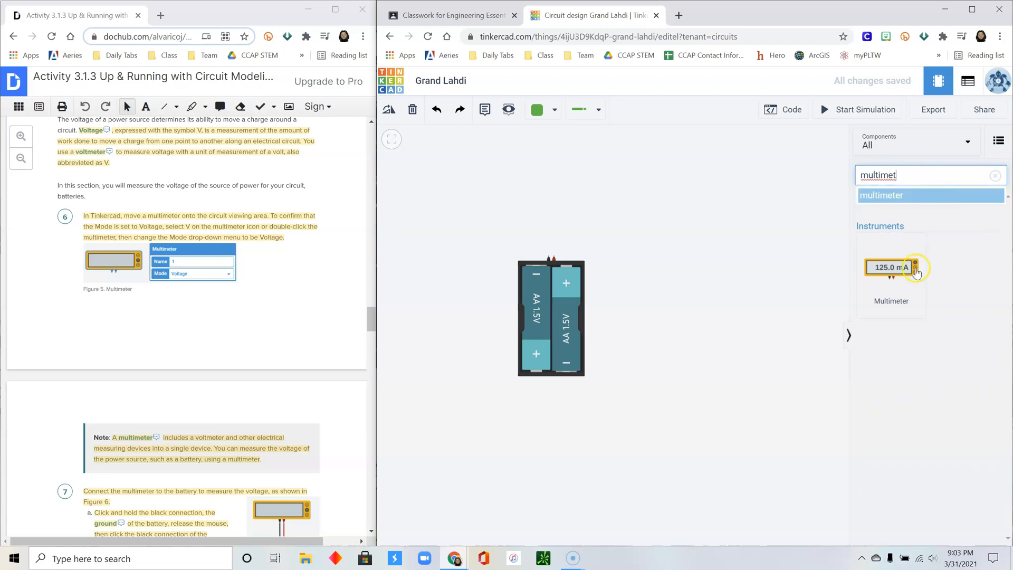
pyautogui.moveTo(918, 268); pyautogui.dragTo(469, 217)
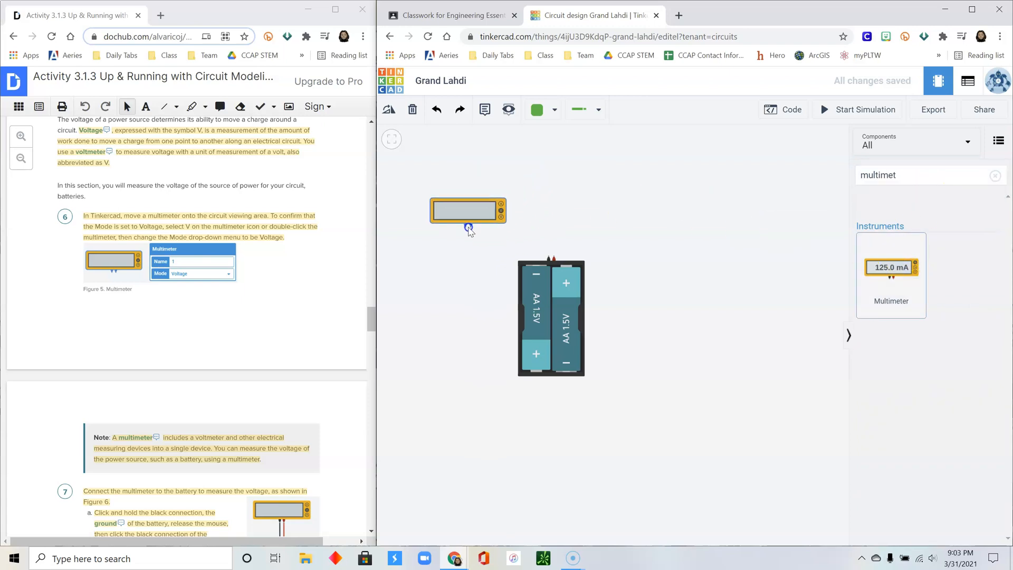
pyautogui.scroll(-5, 295, 280)
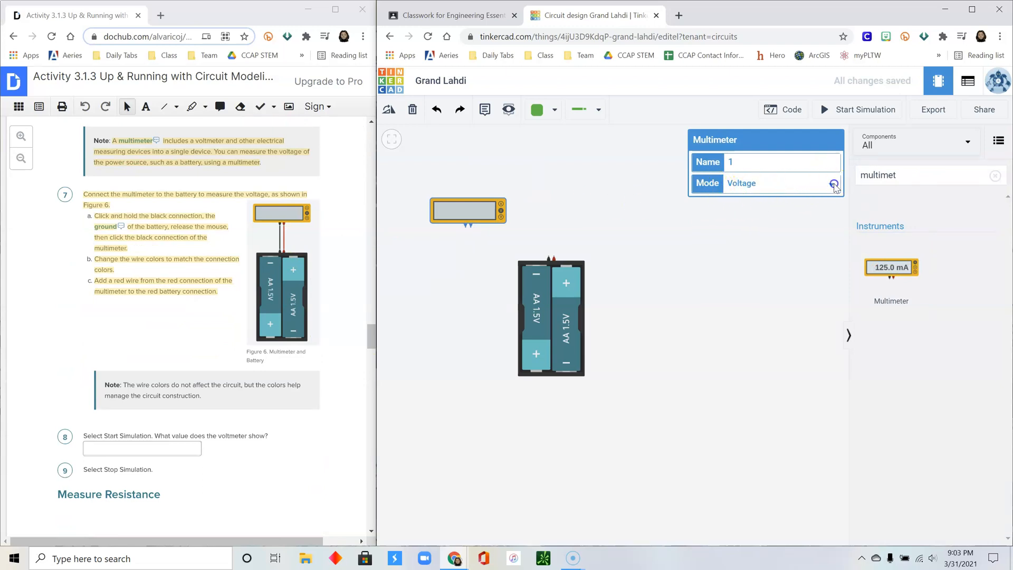
# - Keep the multimeter in Voltage mode and move it directly above the battery
pyautogui.click(834, 185)
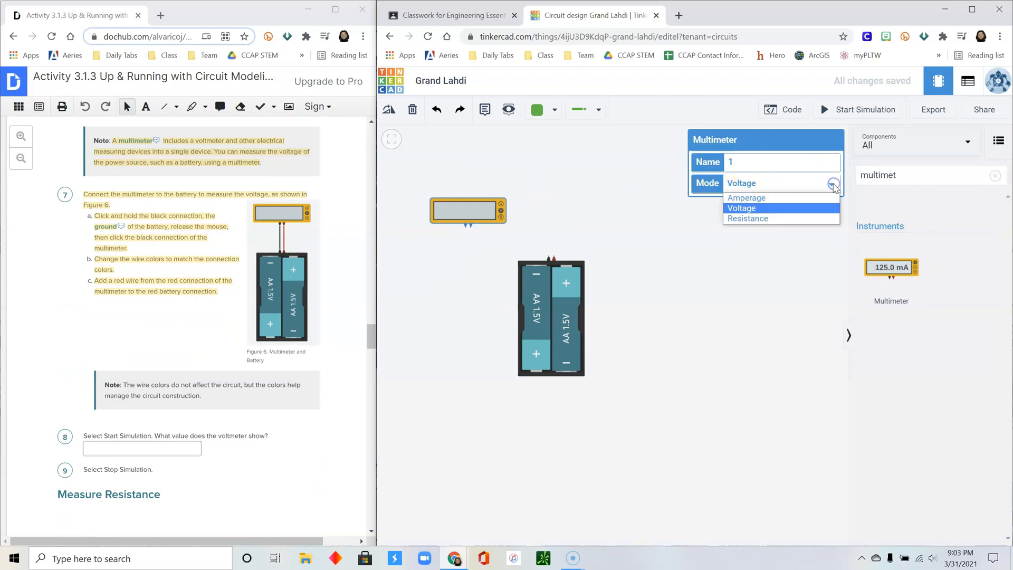
pyautogui.click(776, 210)
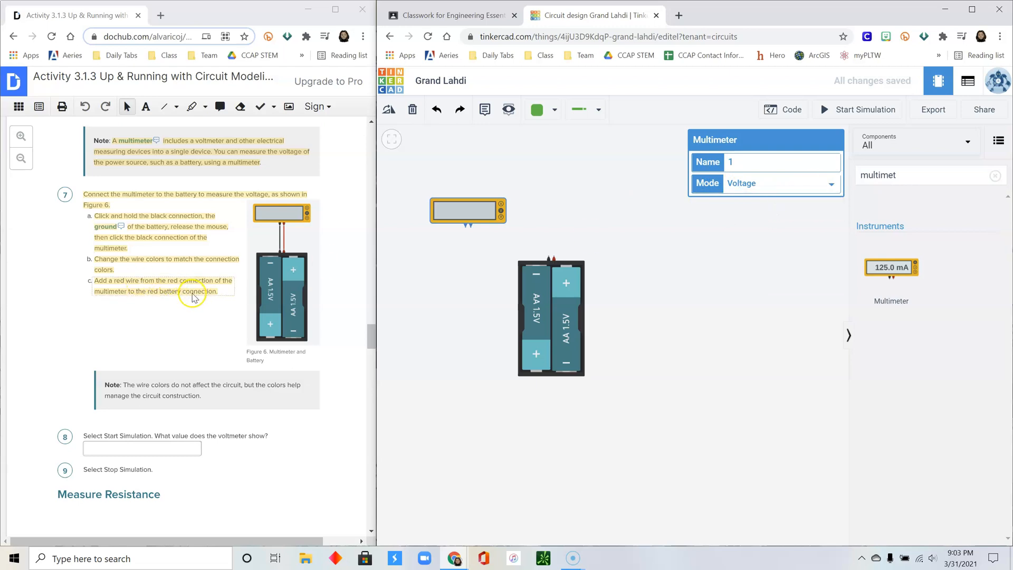
pyautogui.moveTo(465, 217); pyautogui.dragTo(546, 206)
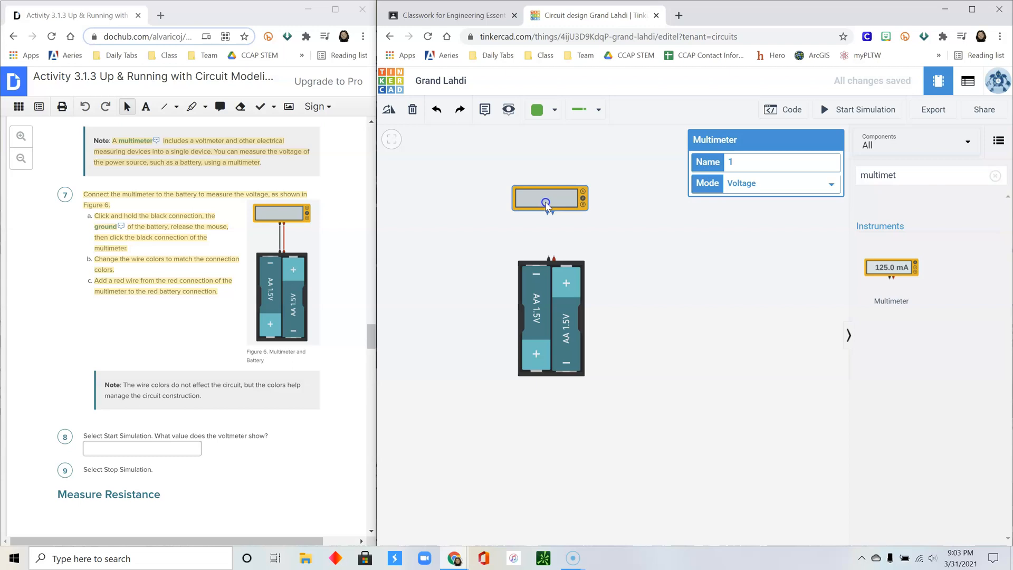
# - Wire the battery's negative and positive terminals to the multimeter's matching terminals
pyautogui.click(549, 257)
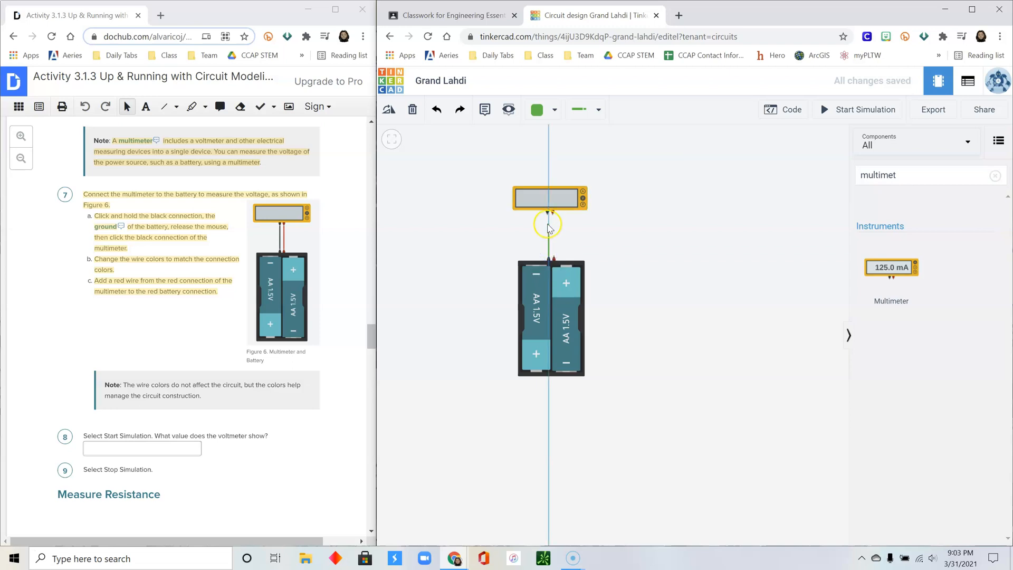
pyautogui.click(548, 217)
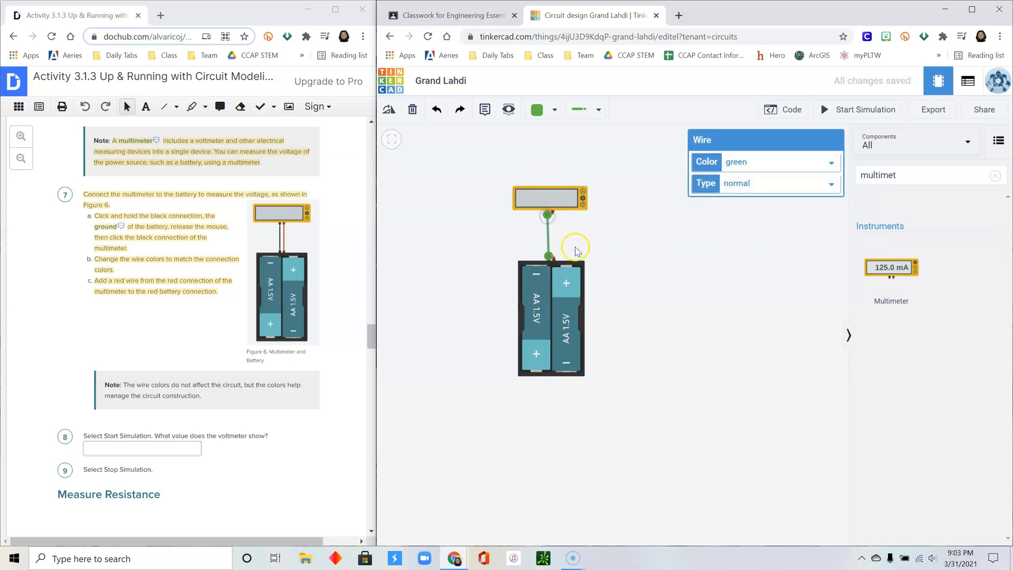
pyautogui.click(561, 191)
pyautogui.moveTo(561, 188); pyautogui.dragTo(562, 185)
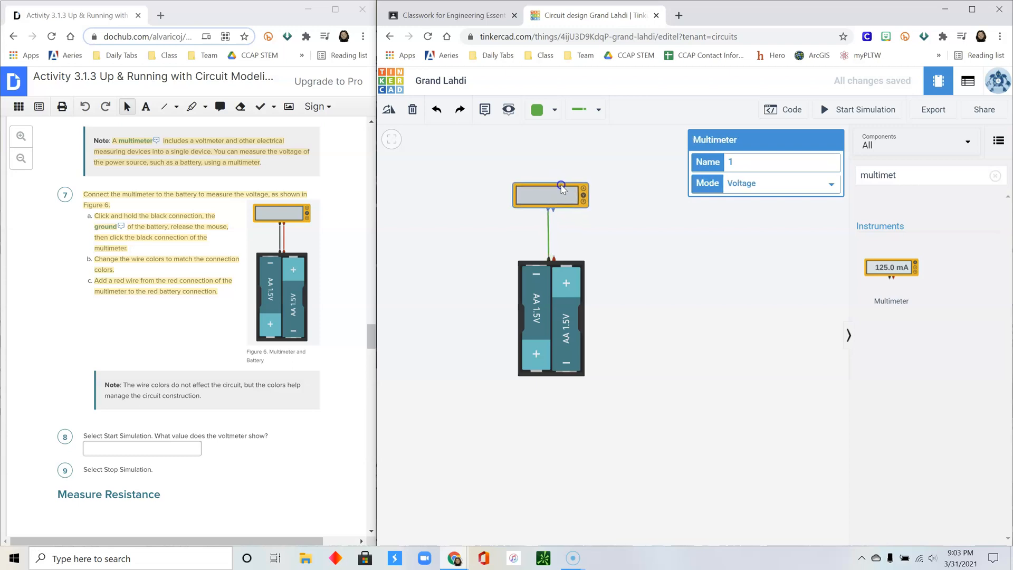
pyautogui.click(551, 257)
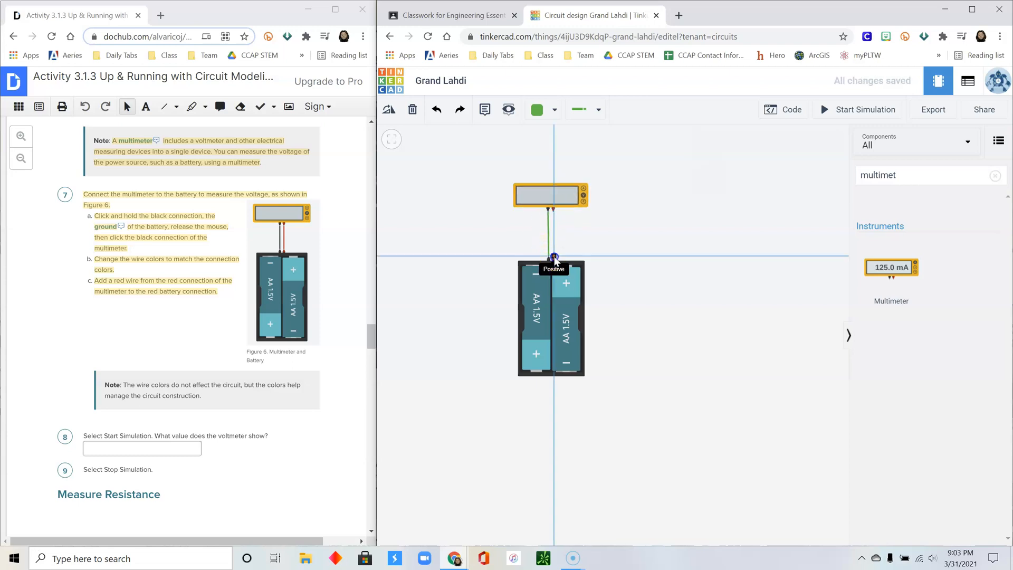
pyautogui.click(553, 212)
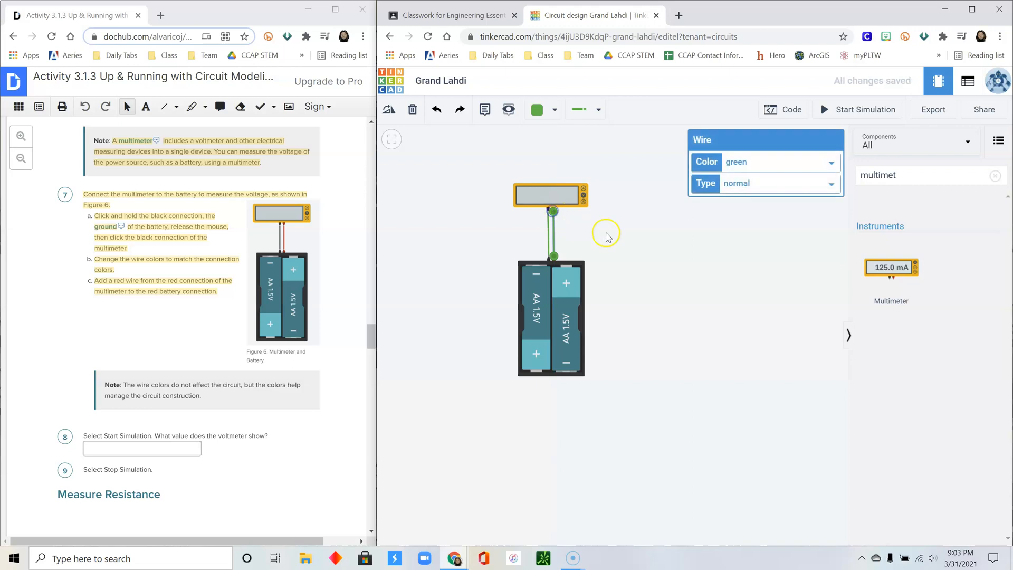
pyautogui.click(607, 236)
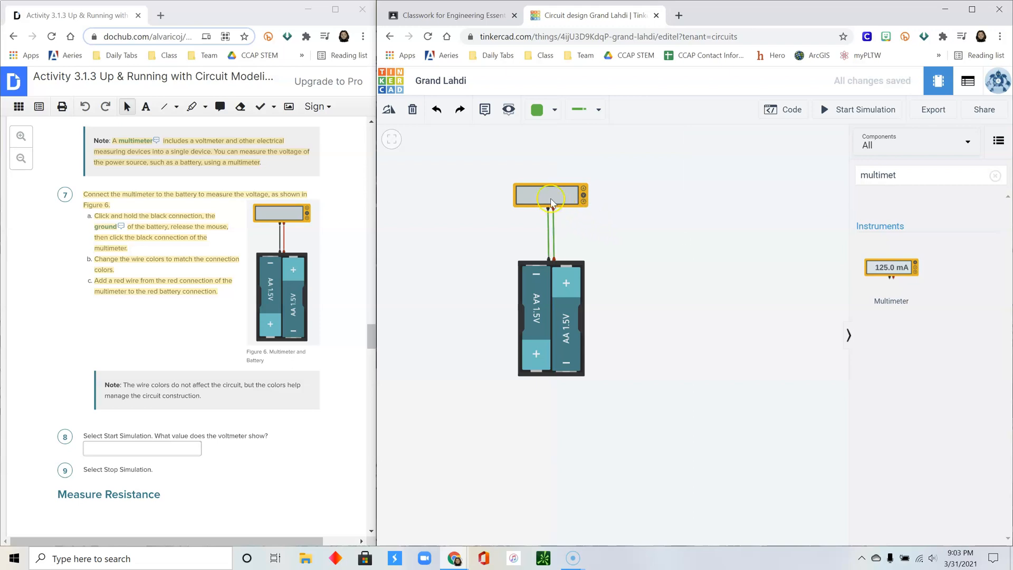
# - Colour the negative wire black and the positive wire red
pyautogui.click(550, 239)
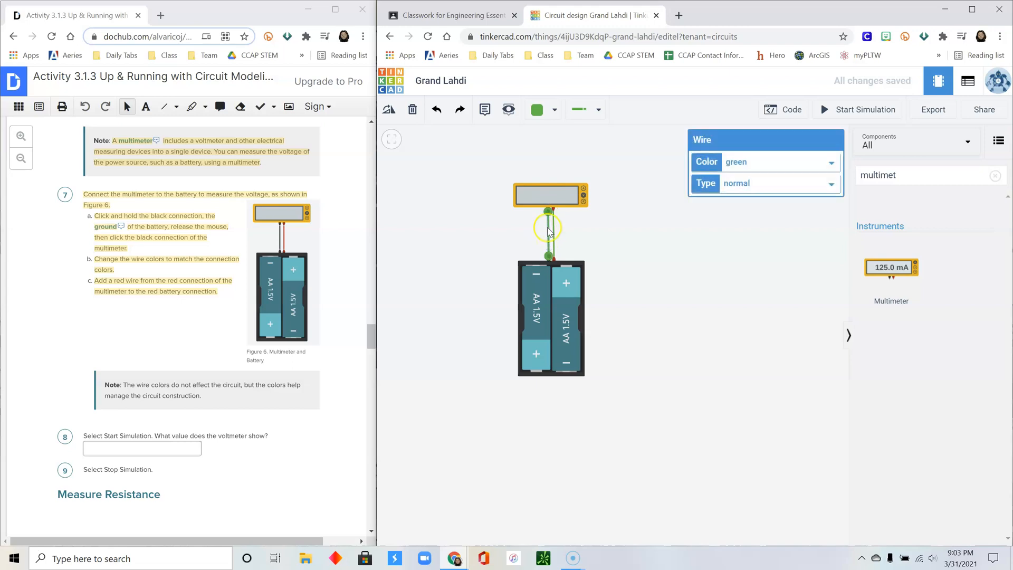
pyautogui.click(764, 162)
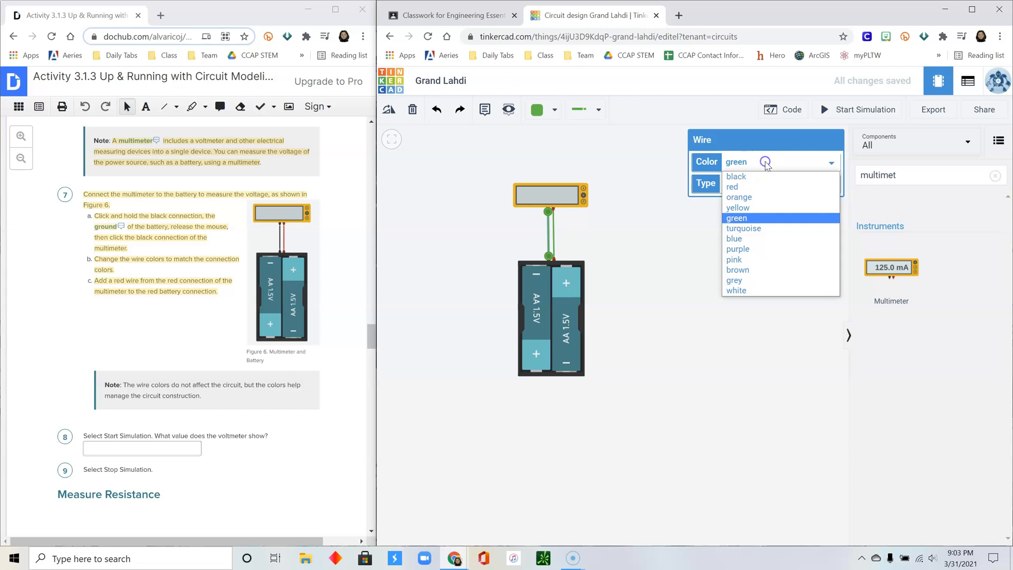
pyautogui.click(752, 177)
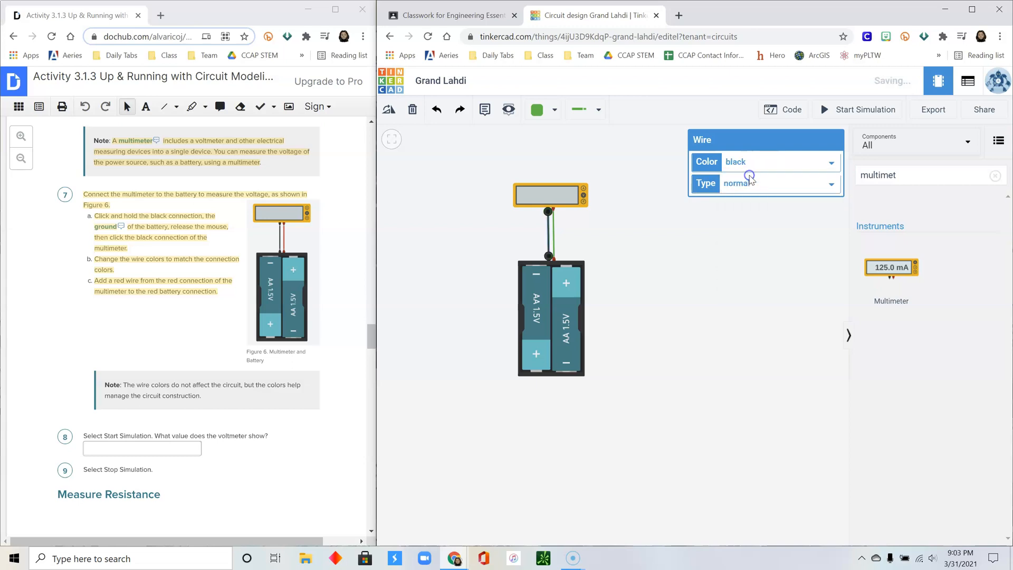
pyautogui.click(555, 238)
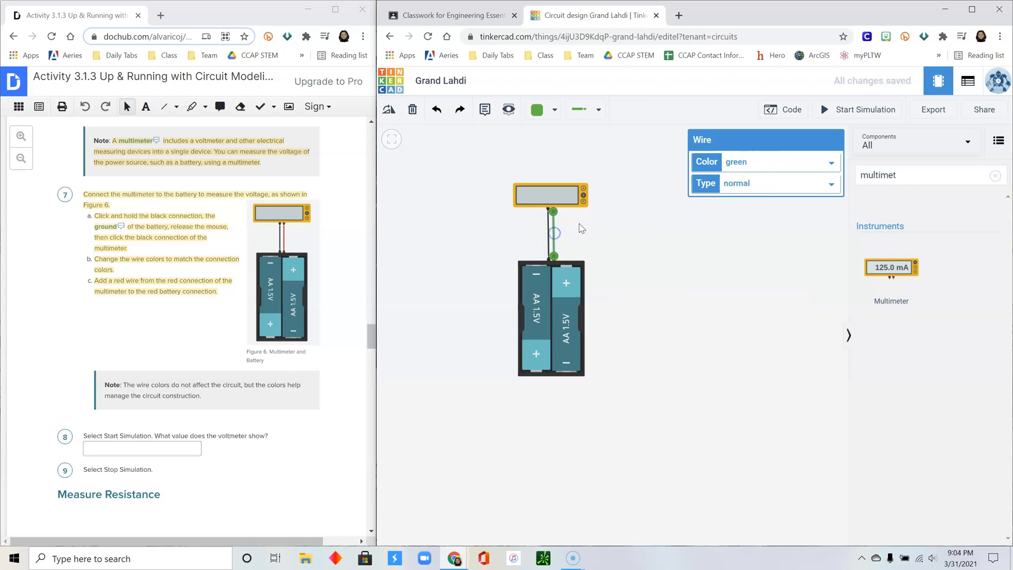
pyautogui.click(756, 165)
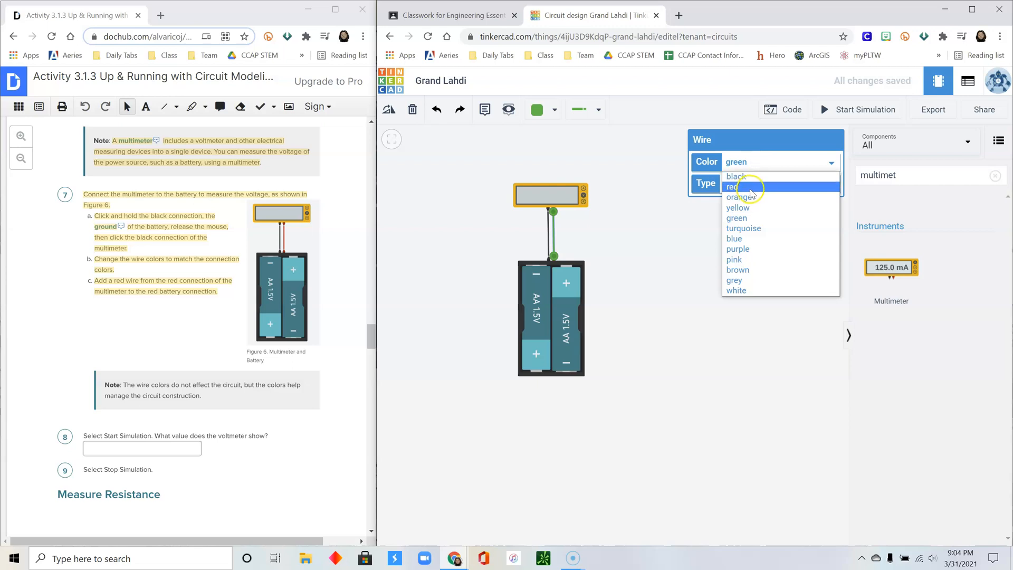
pyautogui.click(751, 188)
pyautogui.click(602, 240)
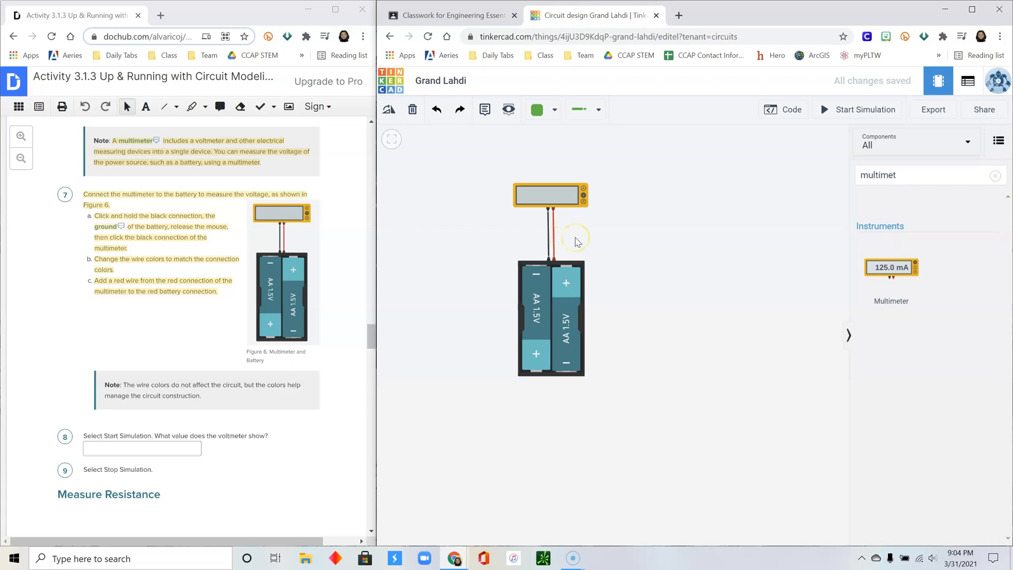
pyautogui.scroll(-2, 294, 339)
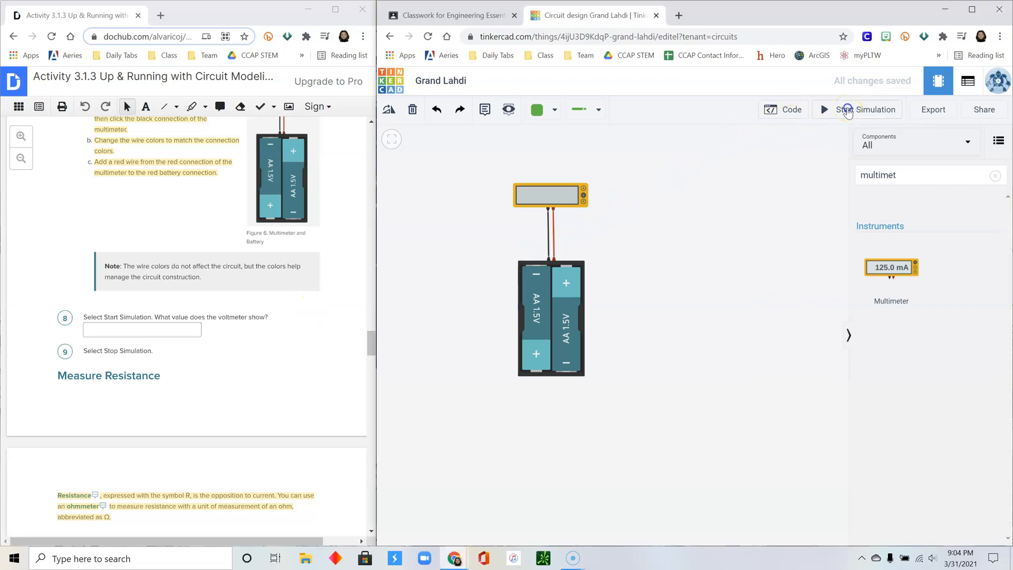
# - Run the simulation to read the multimeter voltage for question 8, then stop it
pyautogui.click(847, 111)
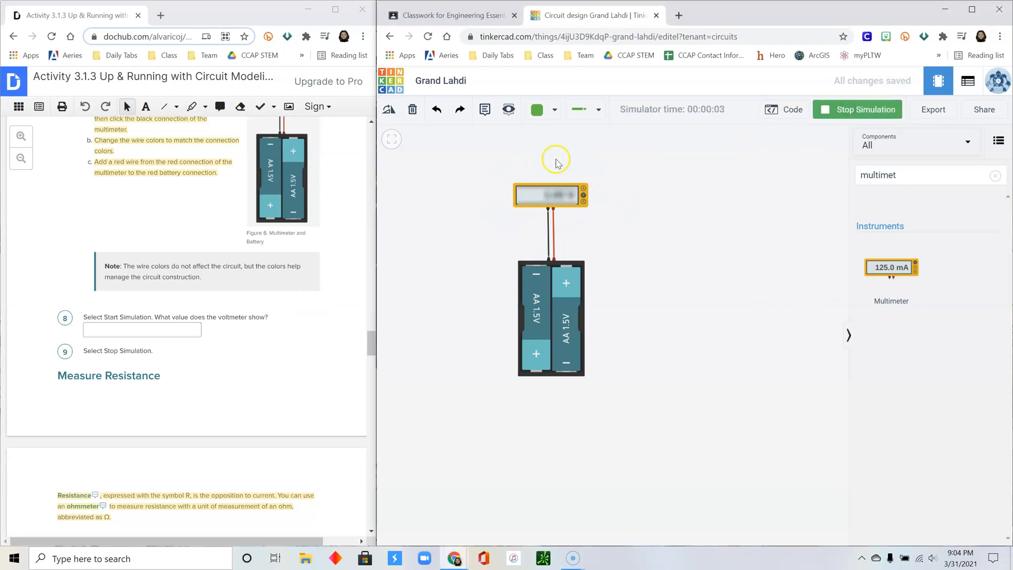
pyautogui.click(133, 331)
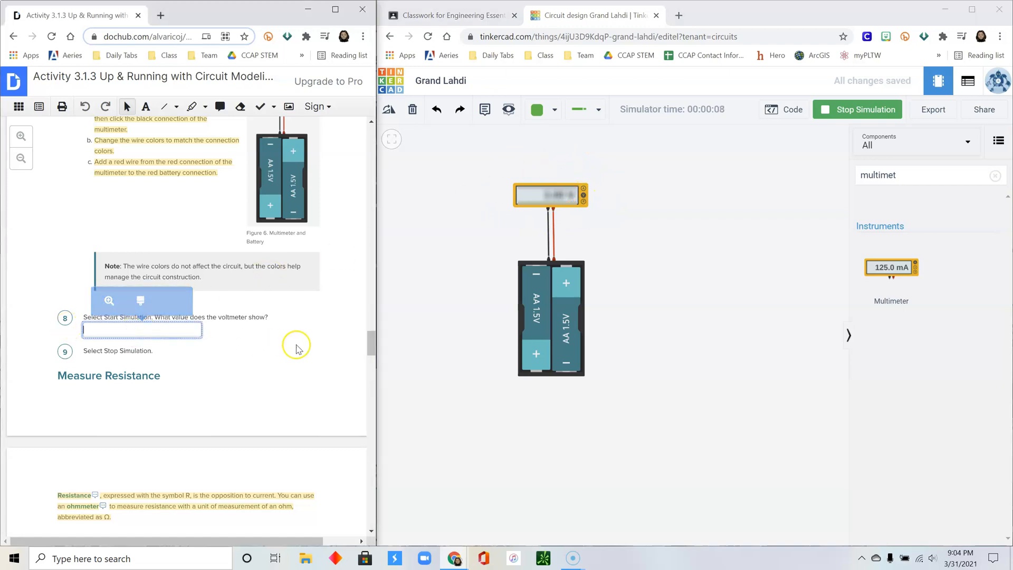
pyautogui.scroll(-2, 294, 344)
pyautogui.scroll(3, 359, 348)
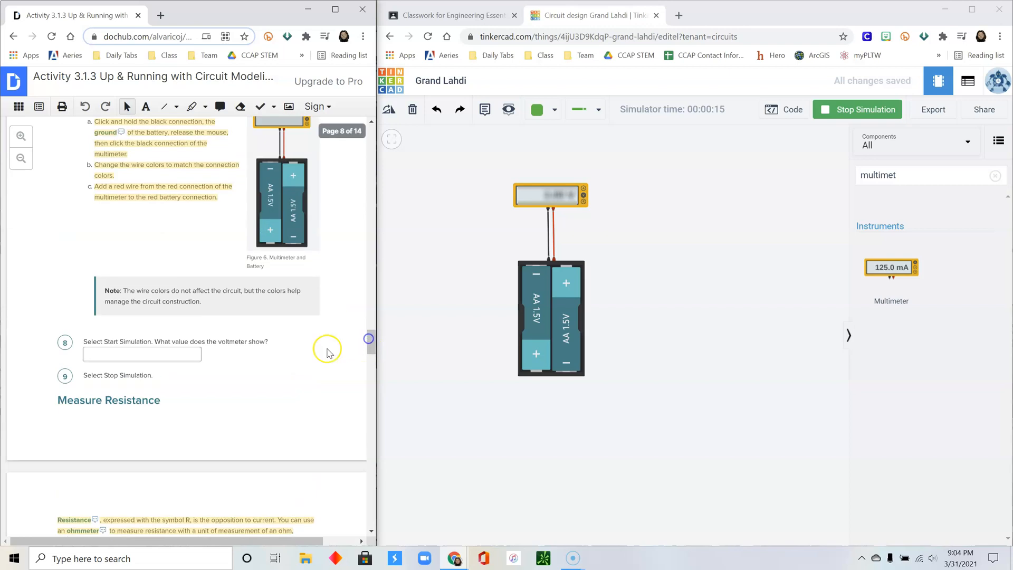
pyautogui.click(865, 109)
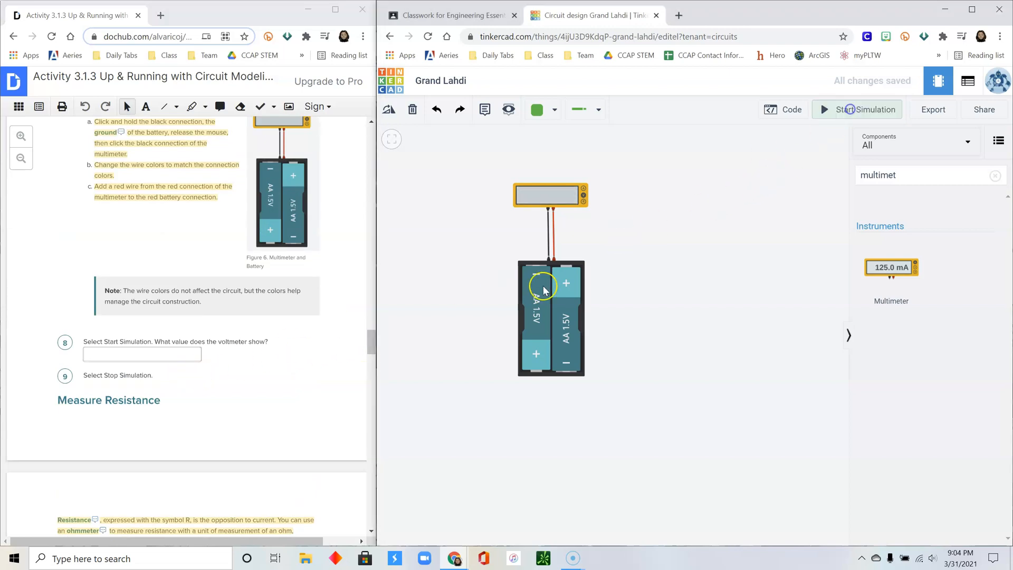
pyautogui.moveTo(371, 337); pyautogui.dragTo(370, 360)
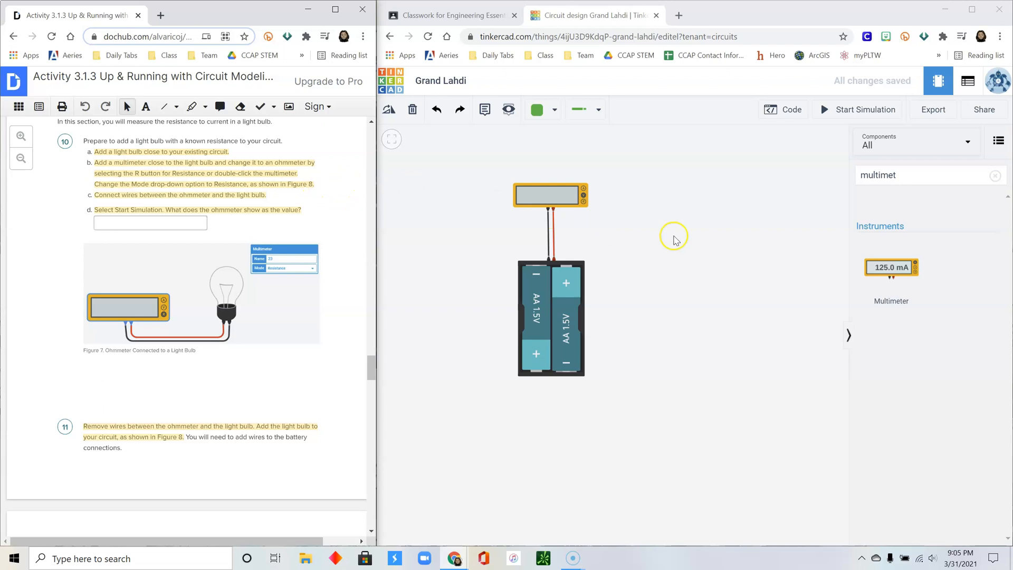
# - Search for 'light bulb' and place one to the right of the multimeter
pyautogui.click(932, 176)
pyautogui.write('light')
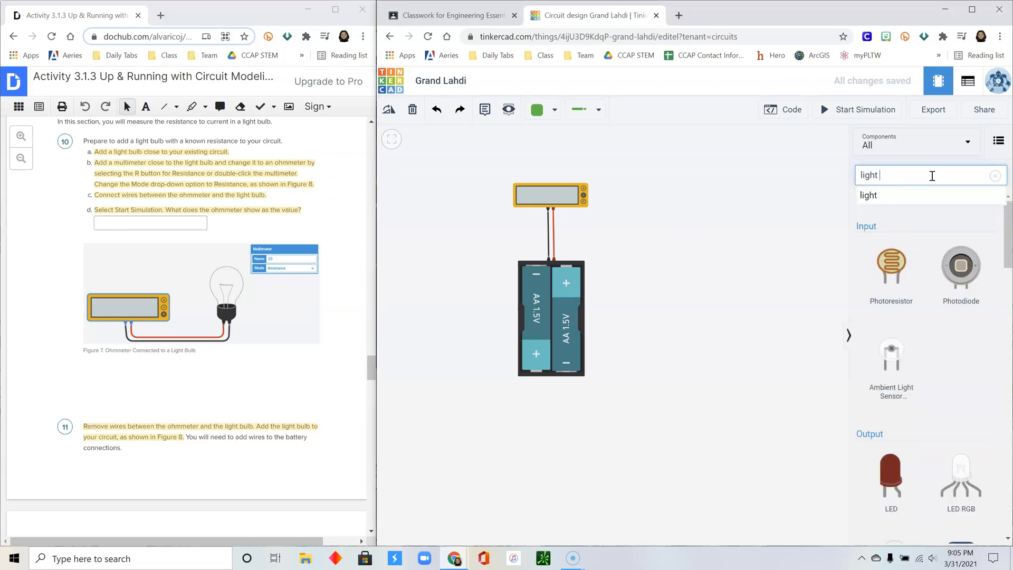
pyautogui.write(' bulb')
pyautogui.moveTo(894, 269); pyautogui.dragTo(657, 207)
# - Delete the red and black battery wires and raise the bulb level with the multimeter
pyautogui.click(553, 235)
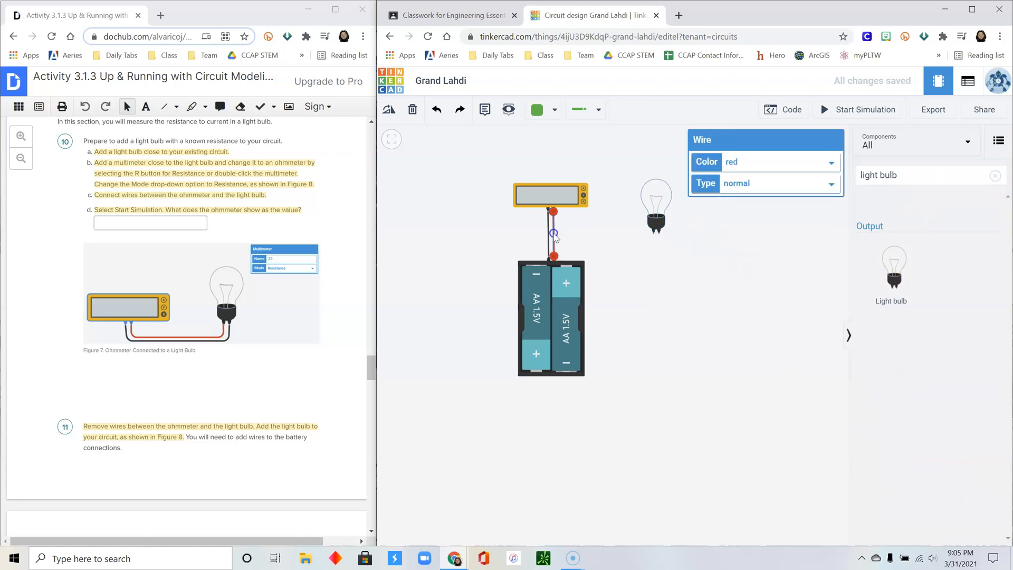
pyautogui.press('Delete')
pyautogui.click(549, 232)
pyautogui.press('Delete')
pyautogui.click(618, 219)
pyautogui.moveTo(657, 218); pyautogui.dragTo(660, 194)
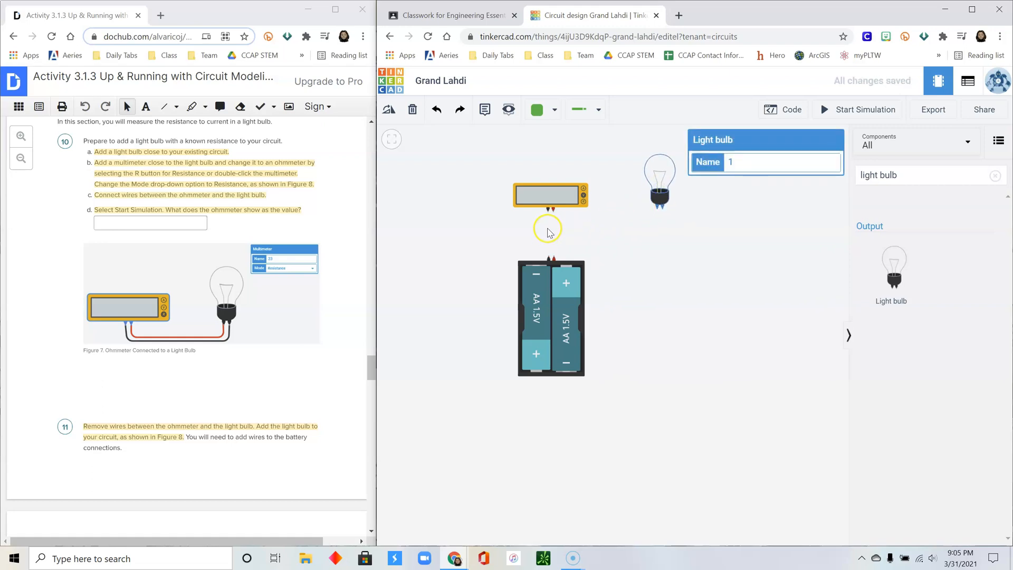
# - Run two wires from the multimeter's terminals to the light bulb's terminals
pyautogui.click(553, 212)
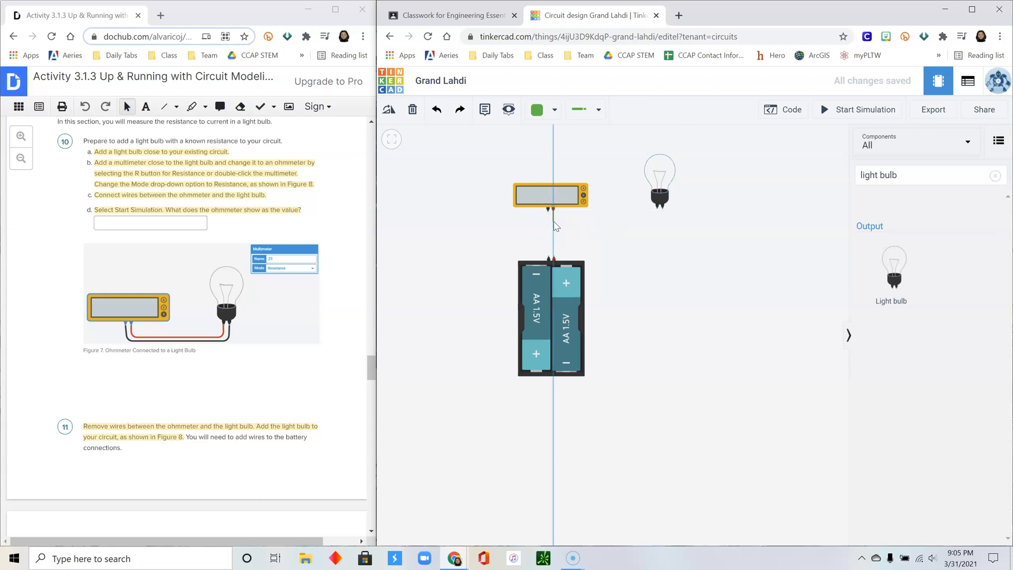
pyautogui.click(555, 222)
pyautogui.click(657, 220)
pyautogui.click(657, 210)
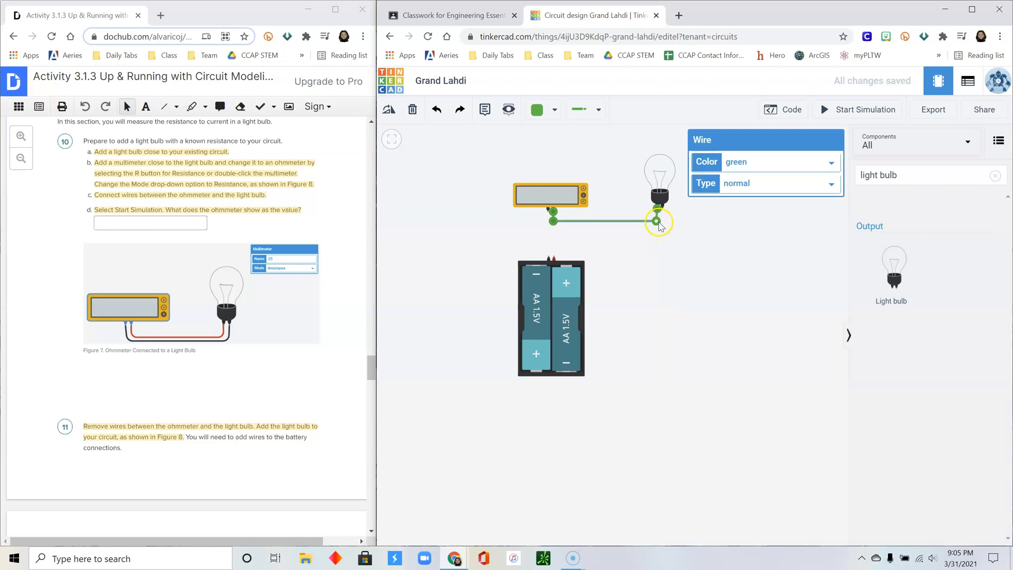
pyautogui.moveTo(660, 226); pyautogui.dragTo(660, 223)
pyautogui.moveTo(548, 214); pyautogui.dragTo(663, 210)
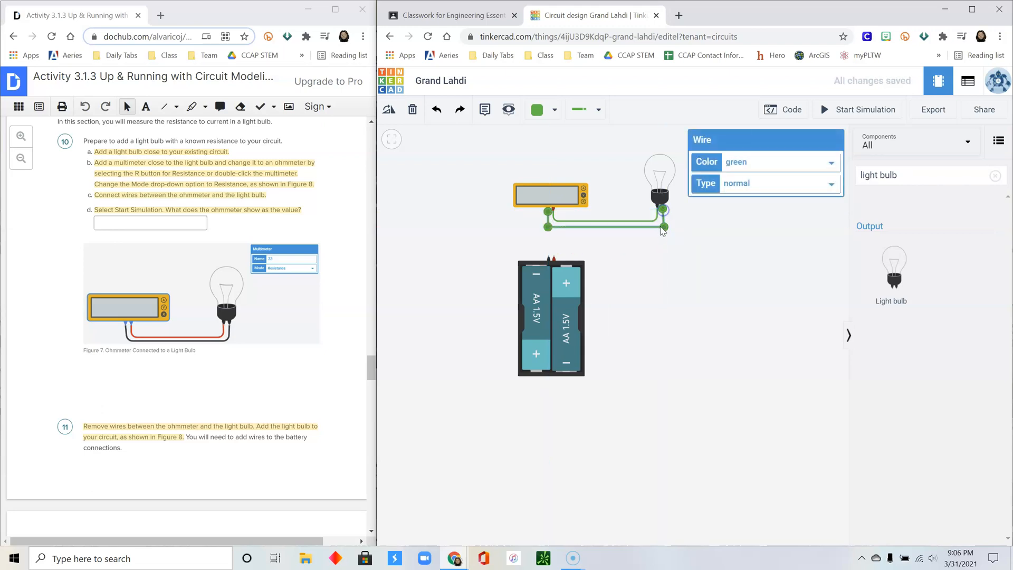
pyautogui.click(702, 244)
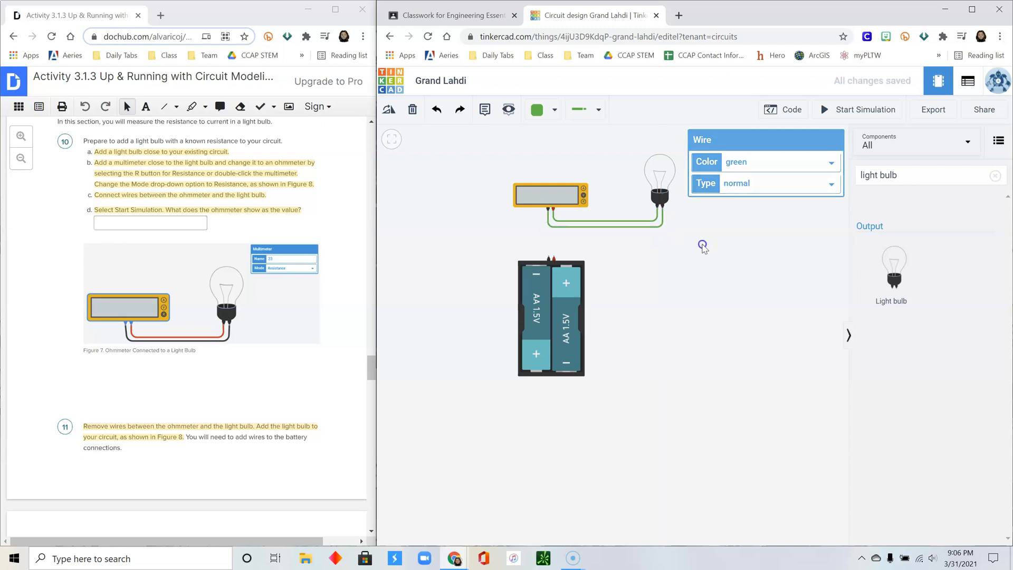
# - Colour the upper wire red and the lower wire black
pyautogui.click(621, 224)
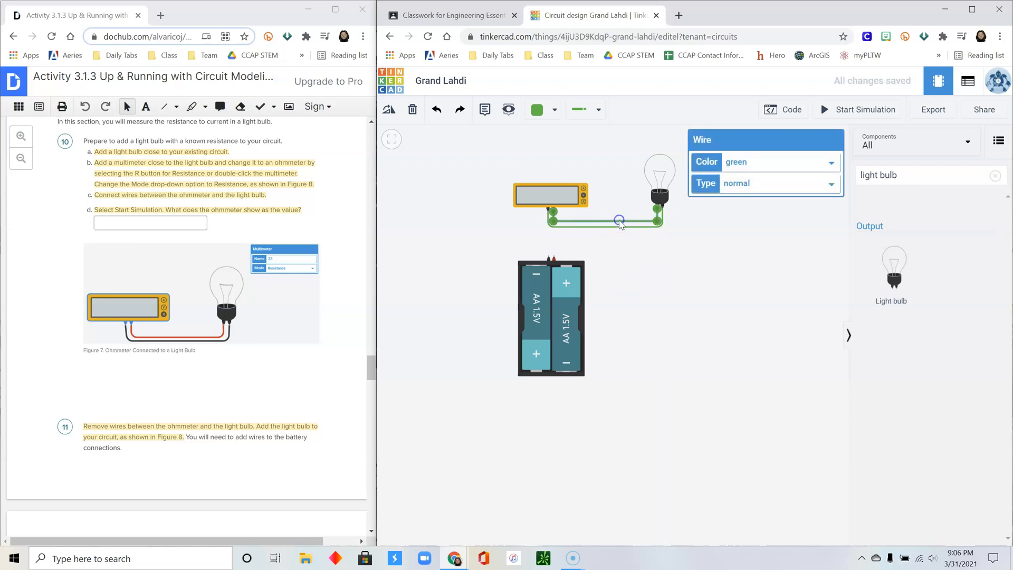
pyautogui.click(761, 162)
pyautogui.click(757, 185)
pyautogui.click(643, 227)
pyautogui.click(752, 163)
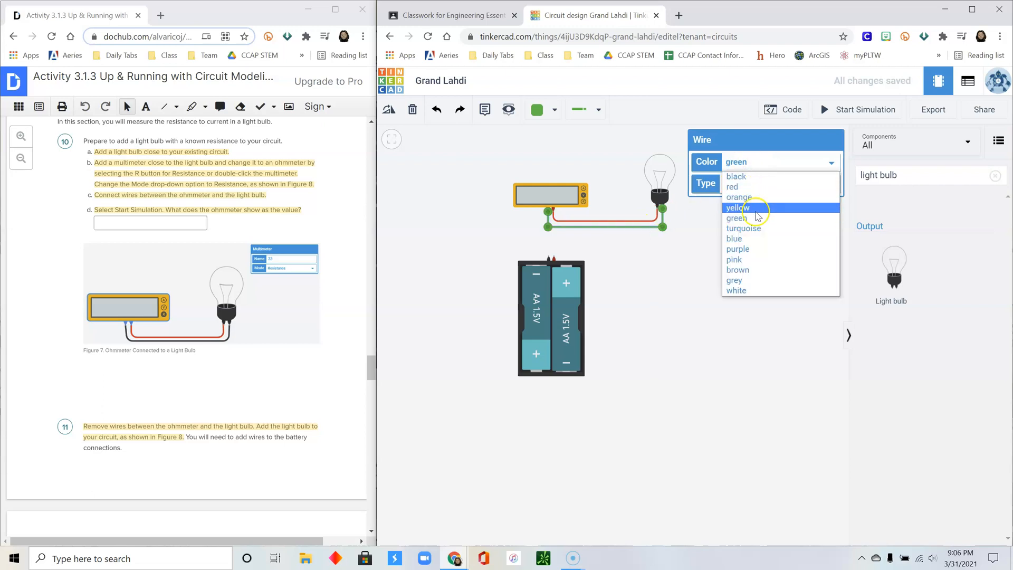
pyautogui.click(756, 176)
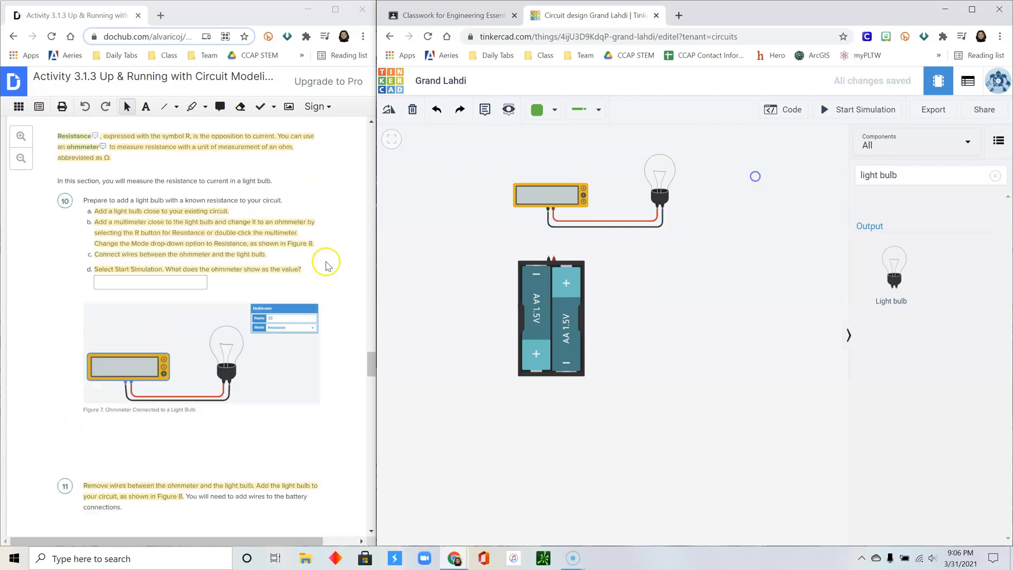
# - Switch the multimeter's Mode to Resistance
pyautogui.click(570, 204)
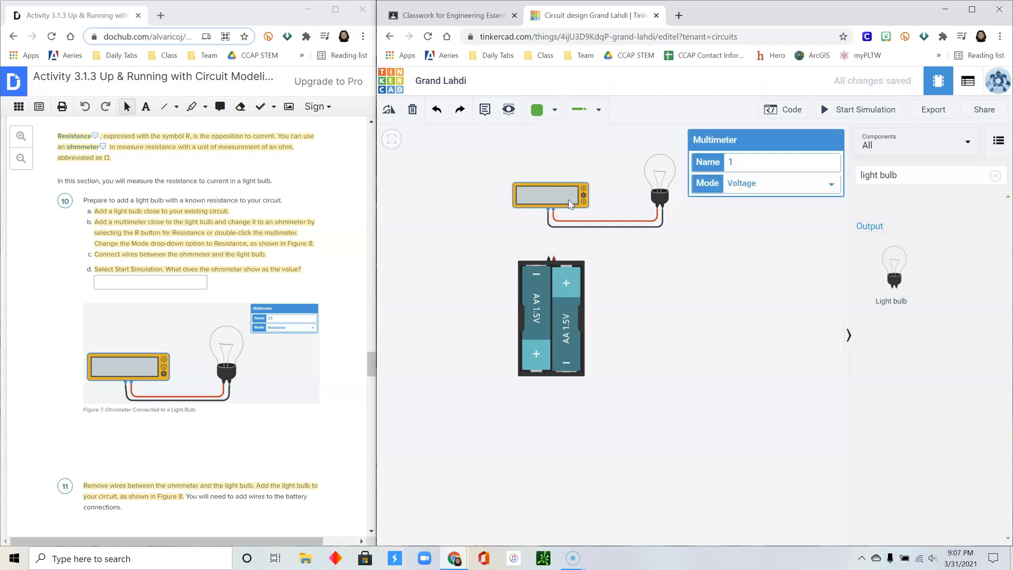
pyautogui.click(765, 183)
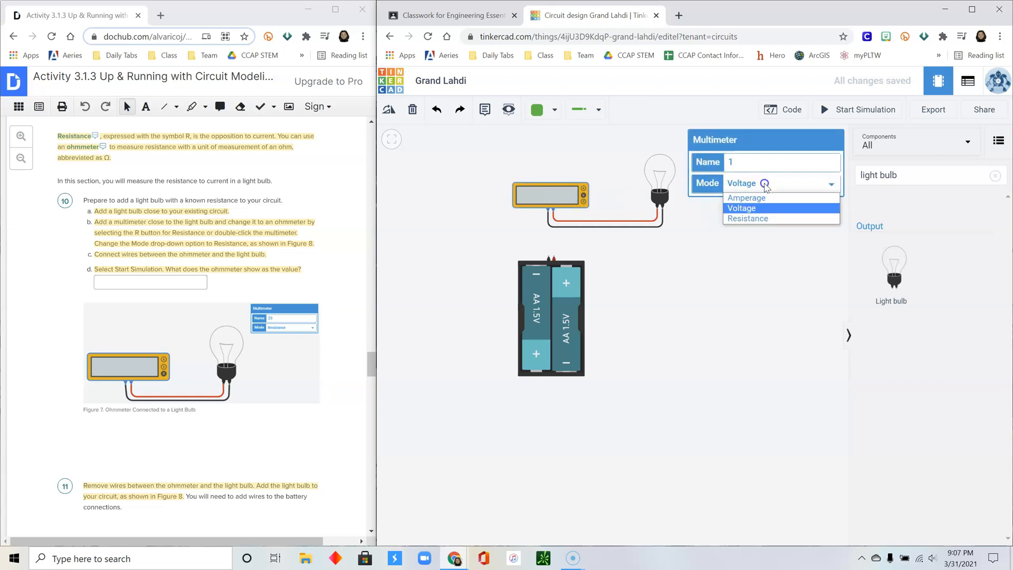
pyautogui.click(762, 218)
pyautogui.click(764, 232)
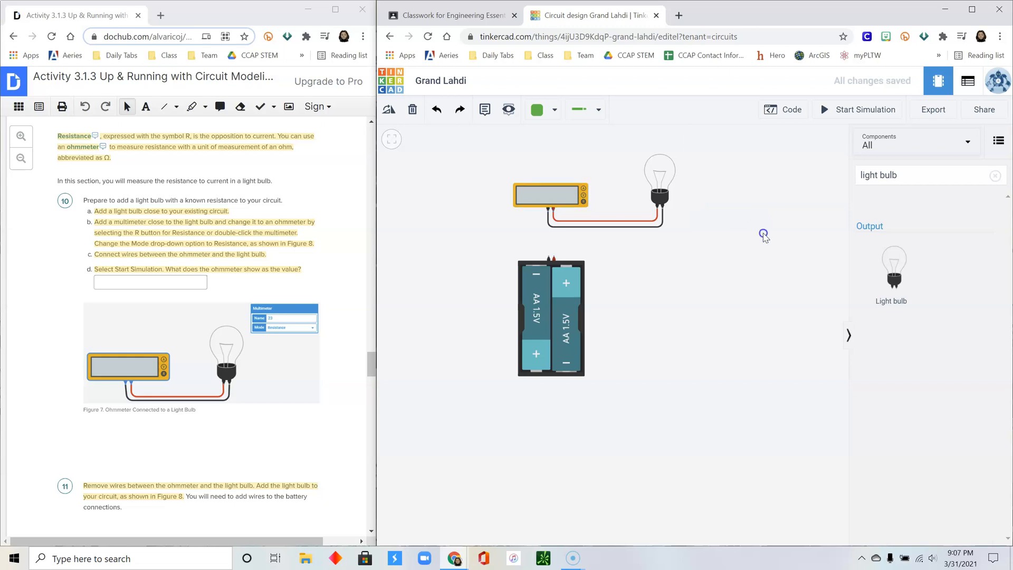
# - Run the simulation, record the bulb's resistance in the worksheet, then stop it
pyautogui.click(849, 110)
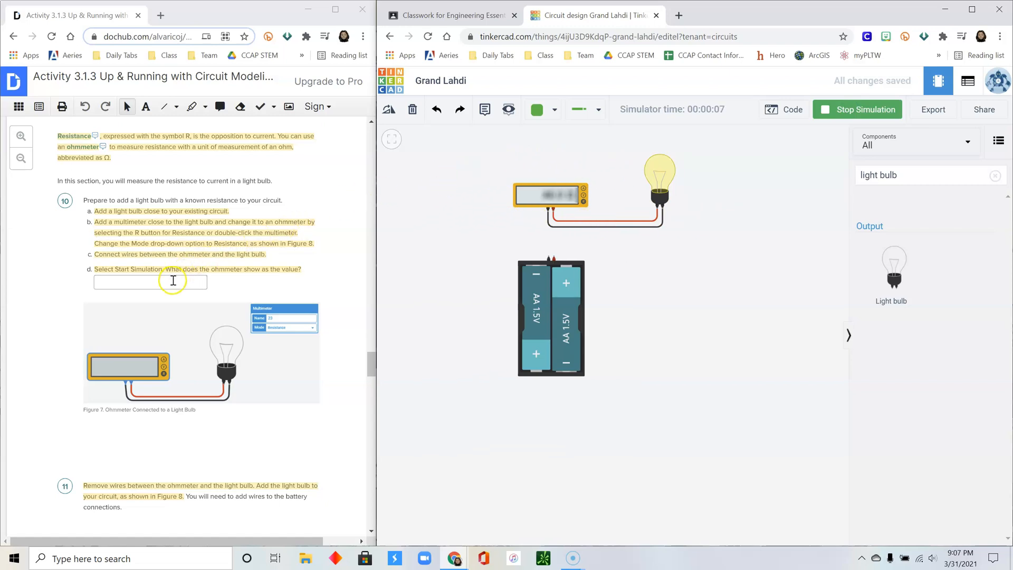
pyautogui.click(173, 281)
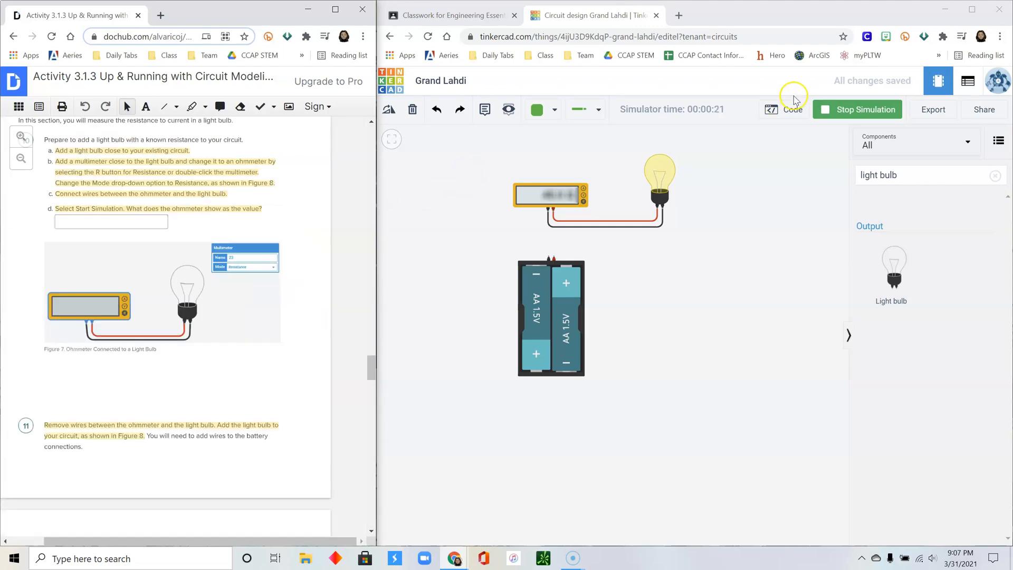
pyautogui.click(847, 111)
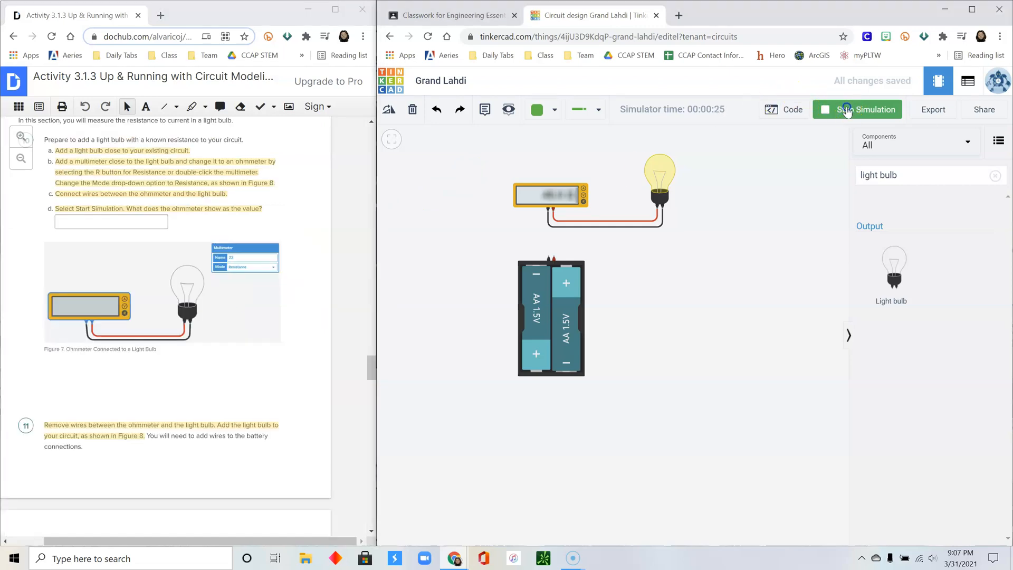
pyautogui.moveTo(371, 370); pyautogui.dragTo(374, 391)
# - Delete the black and red wires between the multimeter and the bulb
pyautogui.click(602, 232)
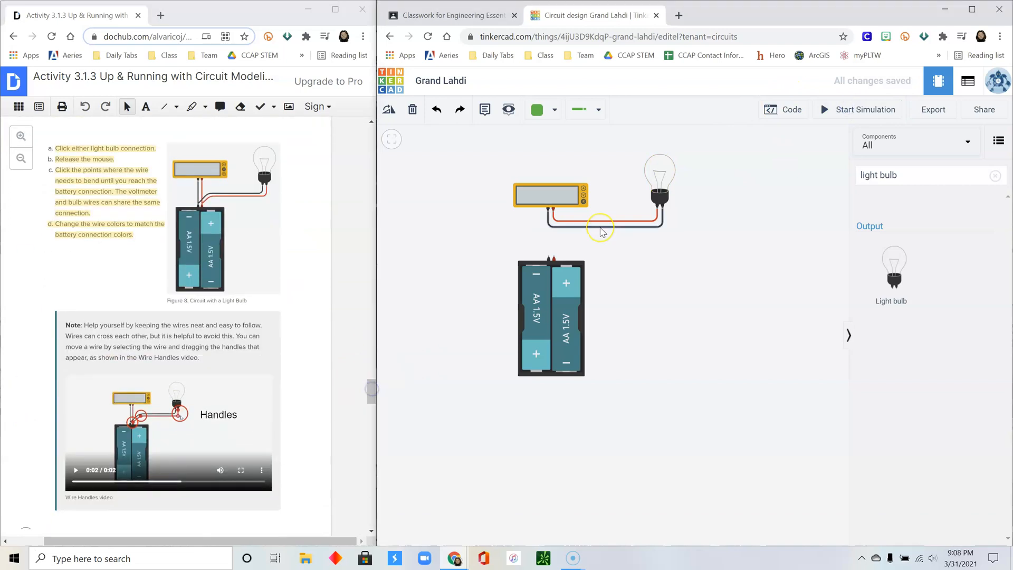
pyautogui.click(601, 227)
pyautogui.press('Delete')
pyautogui.click(602, 221)
pyautogui.press('Delete')
# - Wire both multimeter terminals to the battery pack, colouring negative black and positive red
pyautogui.click(548, 209)
pyautogui.click(547, 259)
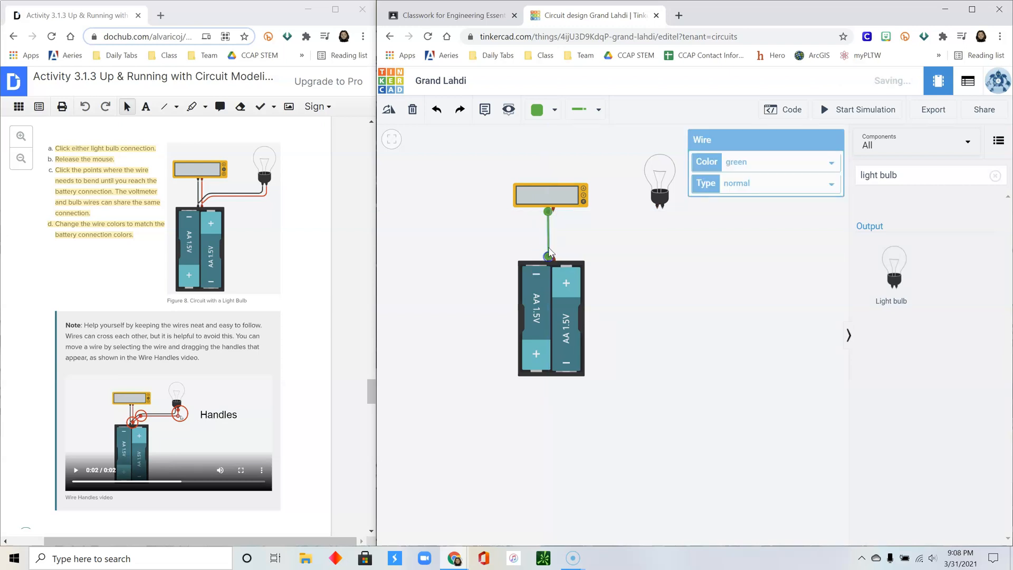
pyautogui.click(553, 211)
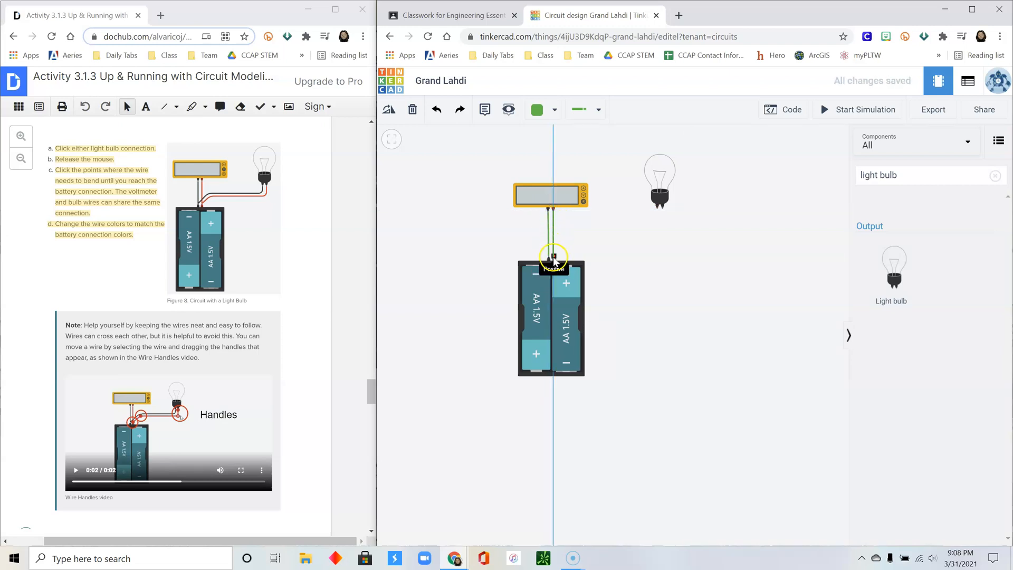
pyautogui.click(553, 257)
pyautogui.click(550, 236)
pyautogui.click(748, 161)
pyautogui.click(750, 177)
pyautogui.click(553, 222)
pyautogui.click(749, 162)
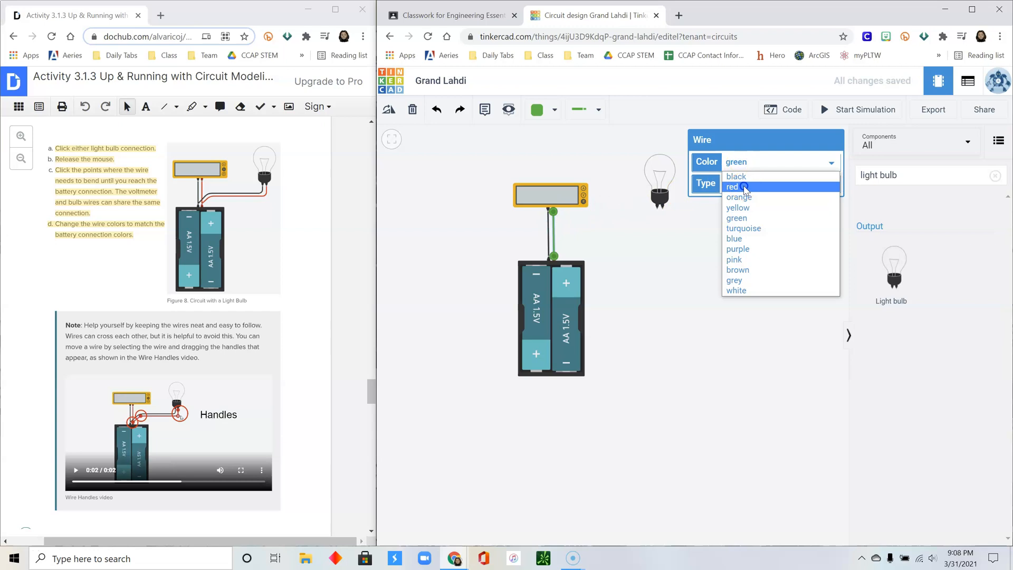
pyautogui.click(749, 185)
pyautogui.click(587, 250)
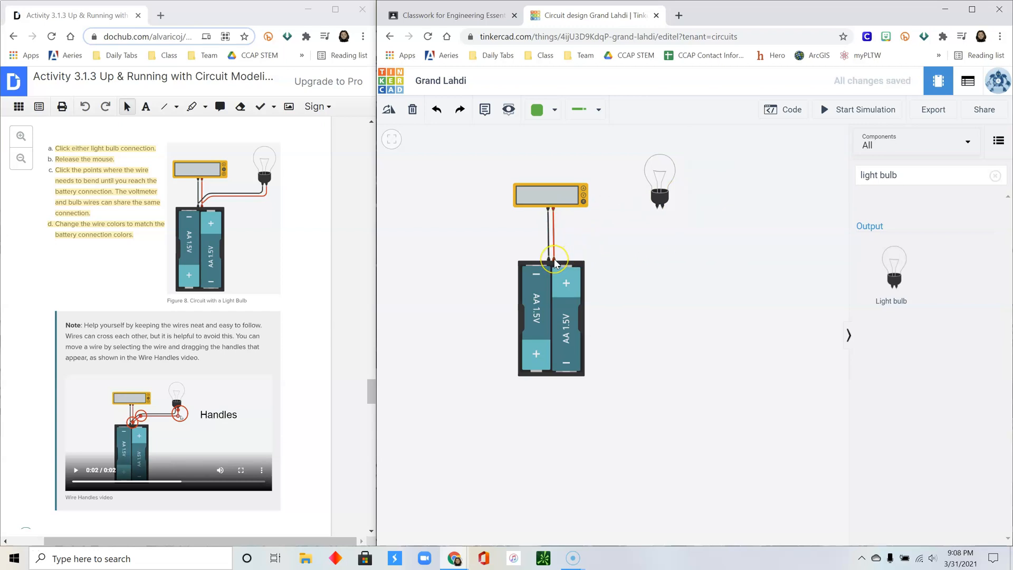
# - Run a red wire from one bulb terminal to the battery pack
pyautogui.click(662, 207)
pyautogui.click(662, 231)
pyautogui.click(566, 229)
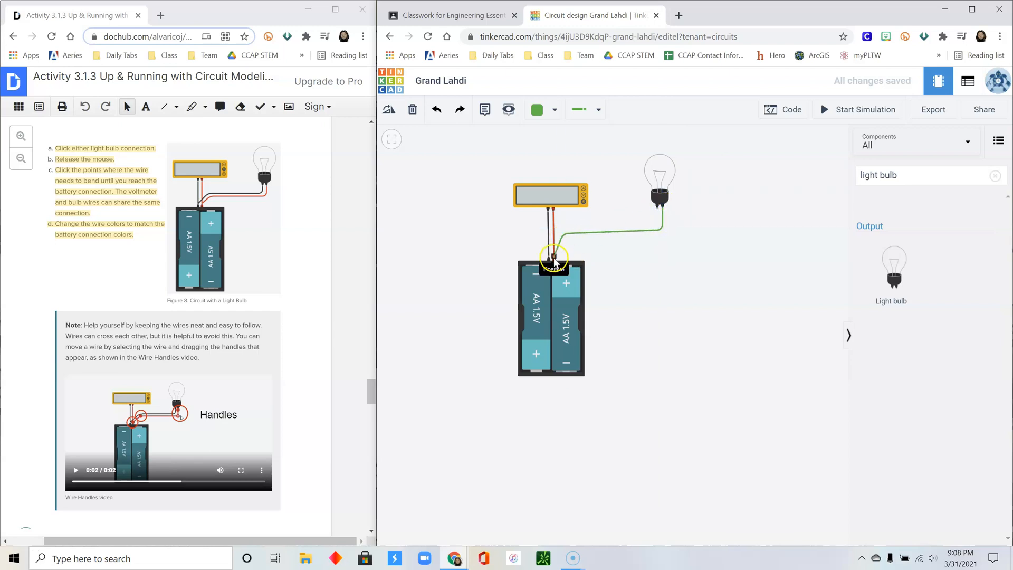
pyautogui.click(554, 257)
pyautogui.click(776, 162)
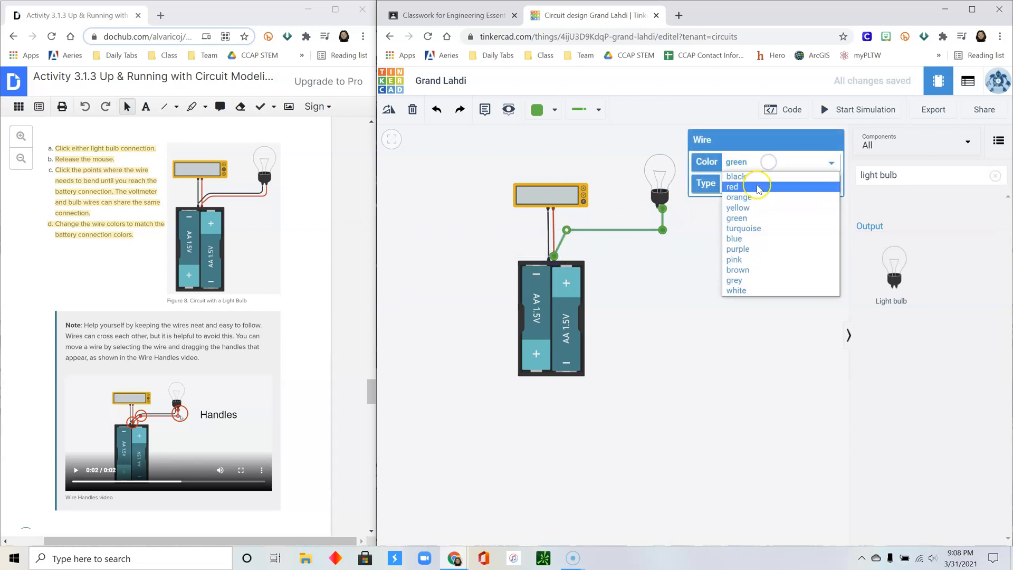
pyautogui.click(763, 188)
pyautogui.click(692, 257)
# - Run a black wire from bulb Terminal 1 to the battery's other terminal
pyautogui.click(660, 209)
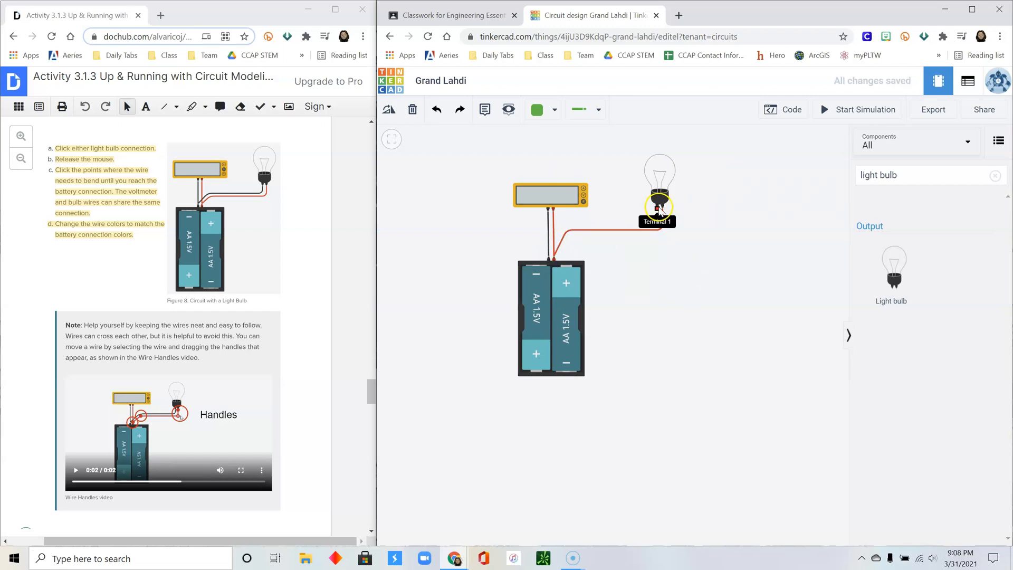
pyautogui.click(657, 219)
pyautogui.click(567, 219)
pyautogui.click(549, 256)
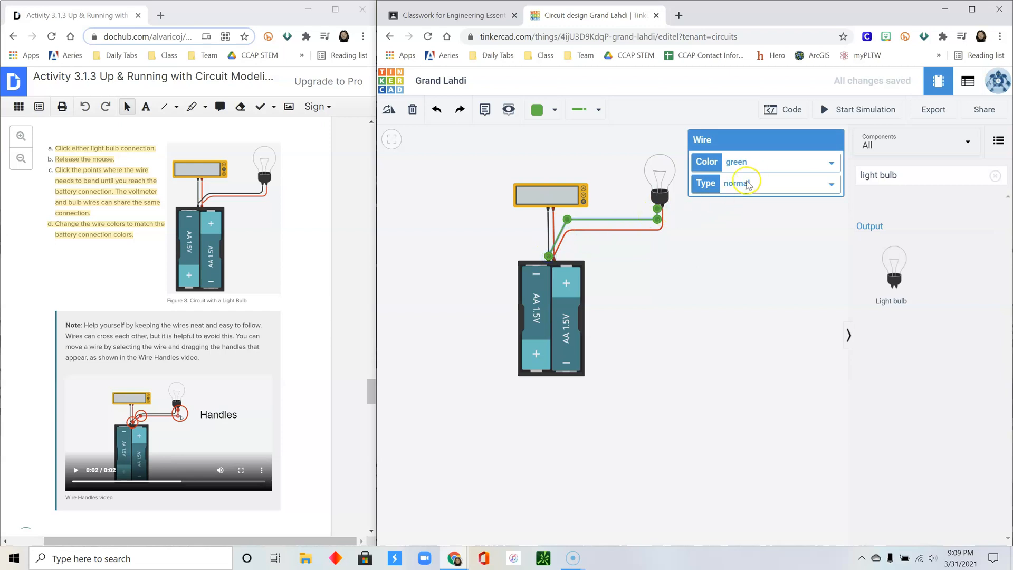
pyautogui.click(757, 168)
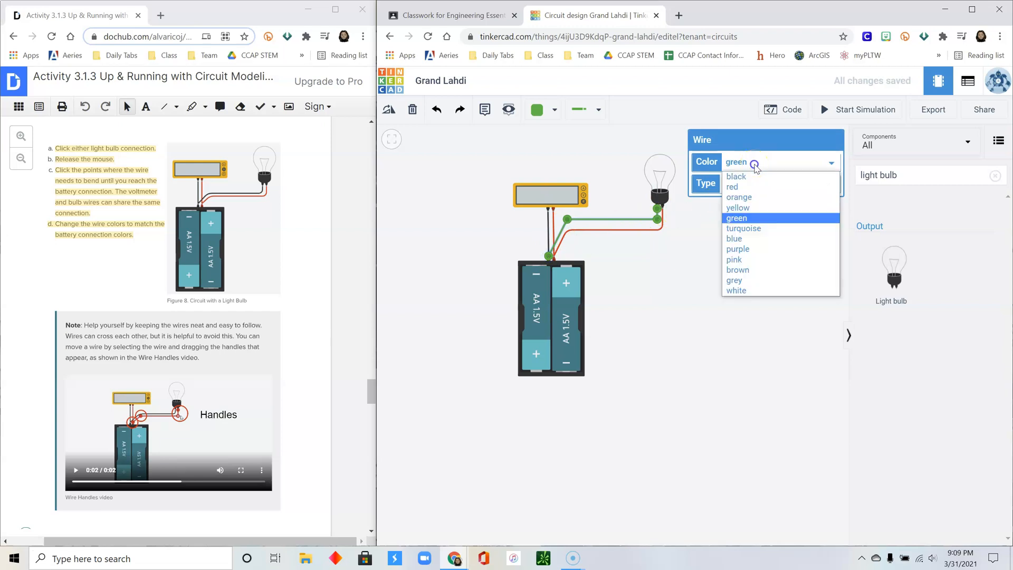
pyautogui.click(762, 174)
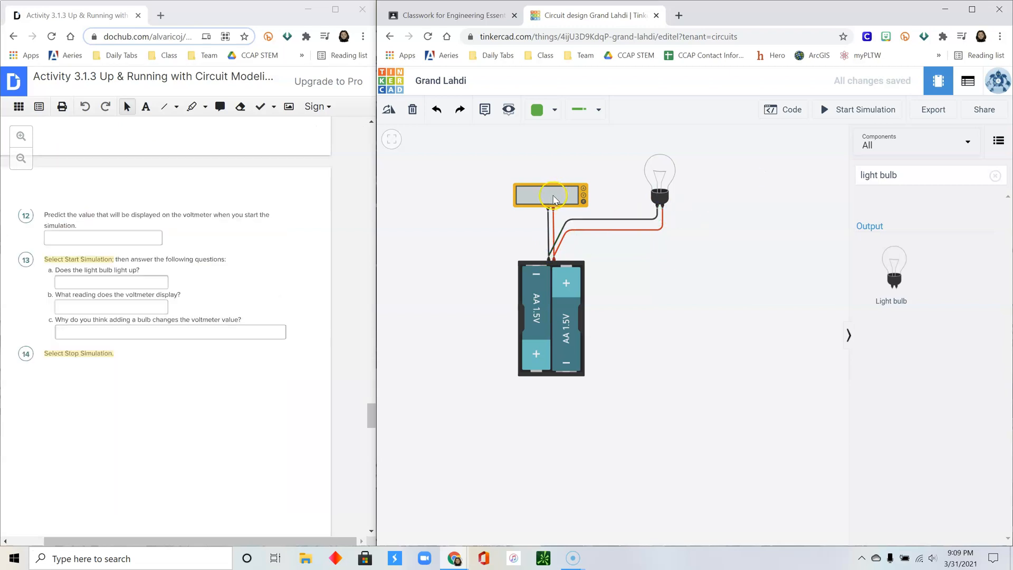
pyautogui.click(553, 199)
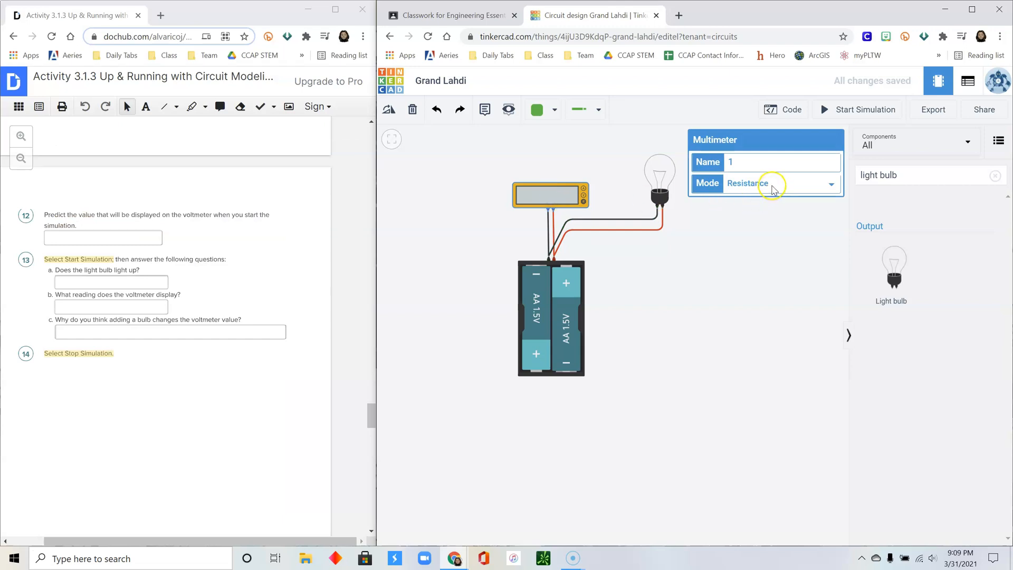
# - Set the multimeter Mode to Voltage, note the voltage prediction, and start the simulation
pyautogui.click(772, 186)
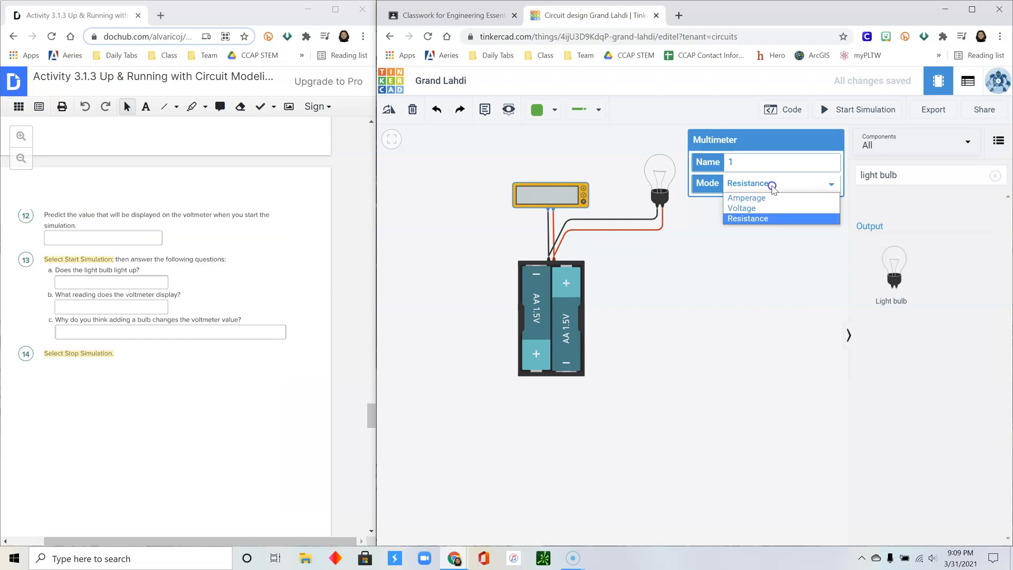
pyautogui.click(762, 210)
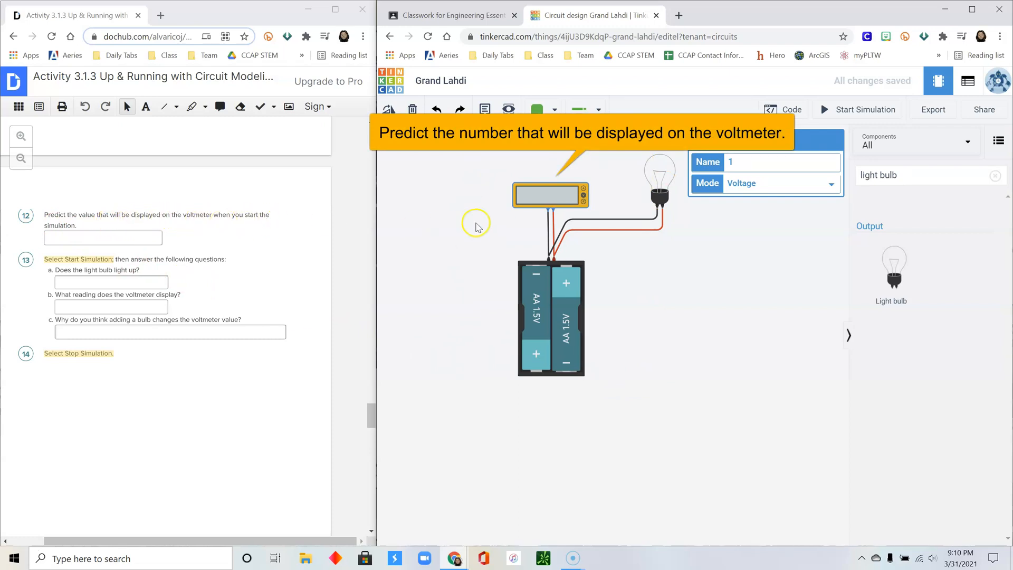
pyautogui.click(109, 238)
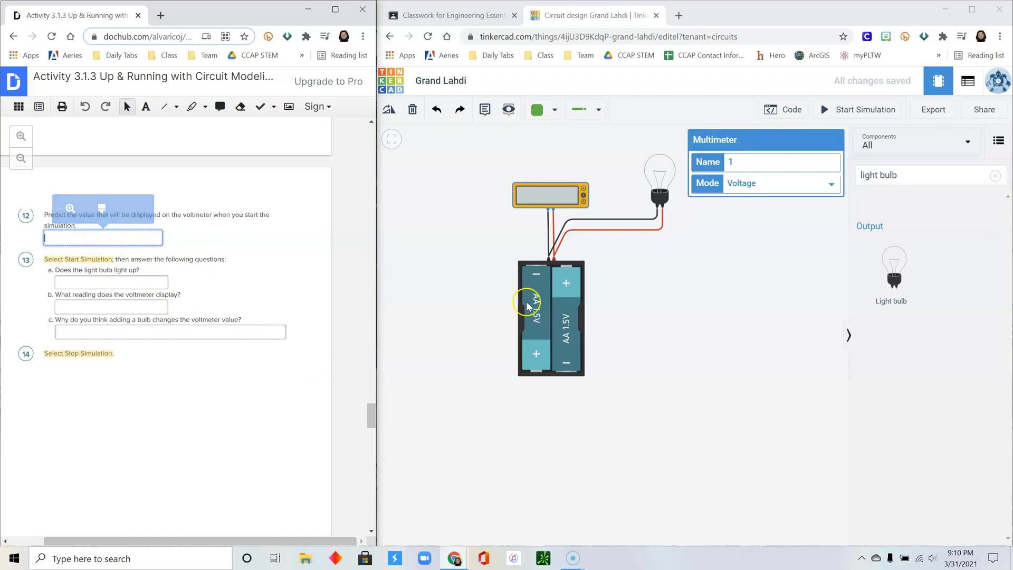
pyautogui.click(864, 112)
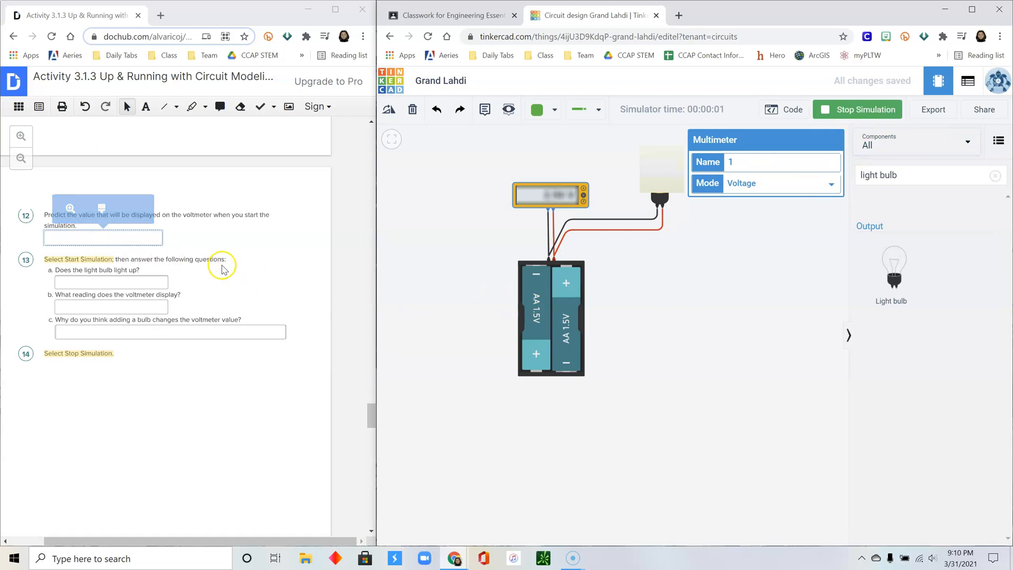
# - Answer the worksheet questions on bulb lighting and voltmeter reading, then stop the simulation
pyautogui.click(125, 282)
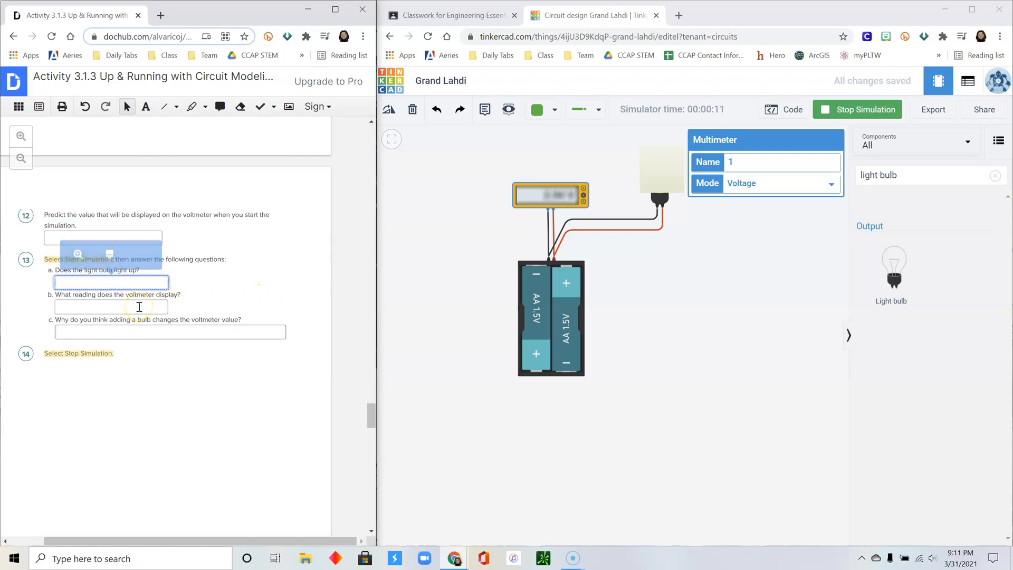
pyautogui.click(139, 307)
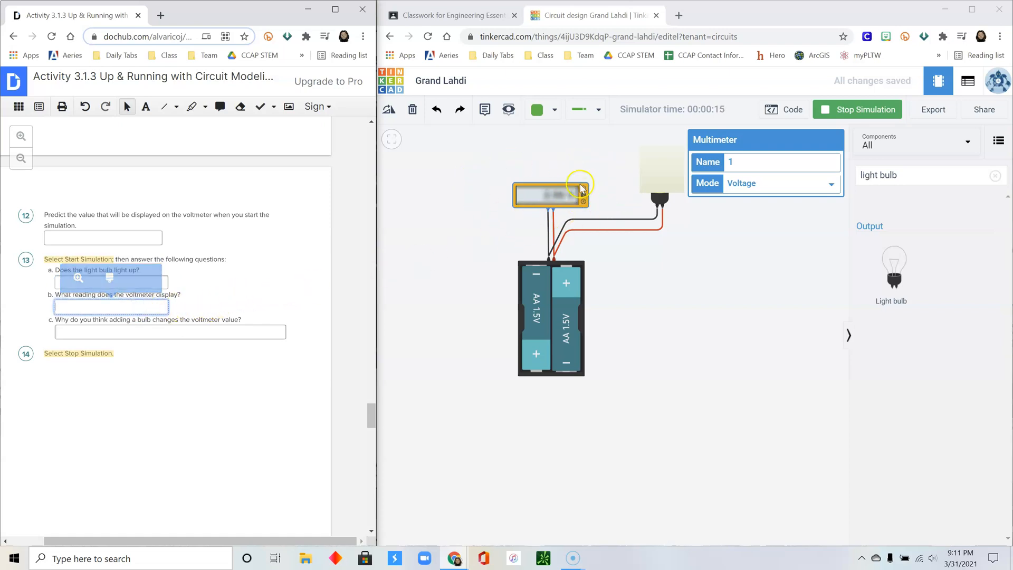
pyautogui.click(164, 329)
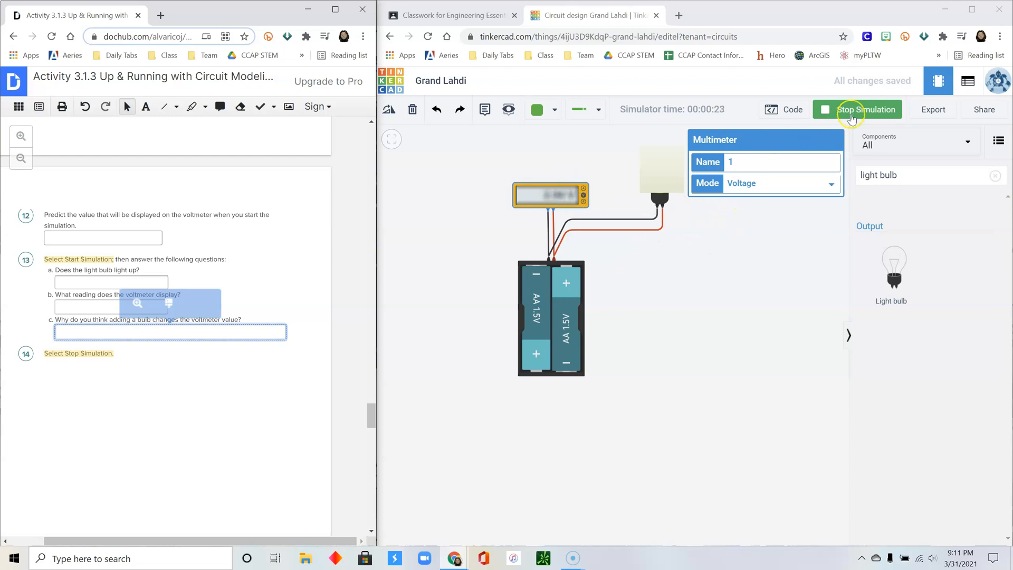
pyautogui.click(856, 112)
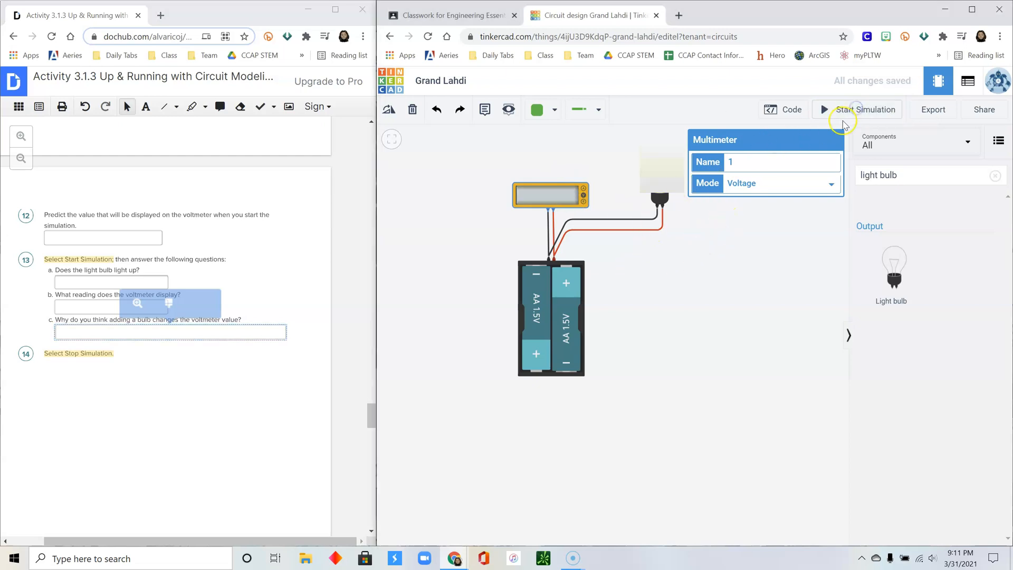
# - Place a Power Supply below the battery pack, then delete the battery pack with its wires
pyautogui.moveTo(372, 412); pyautogui.dragTo(372, 438)
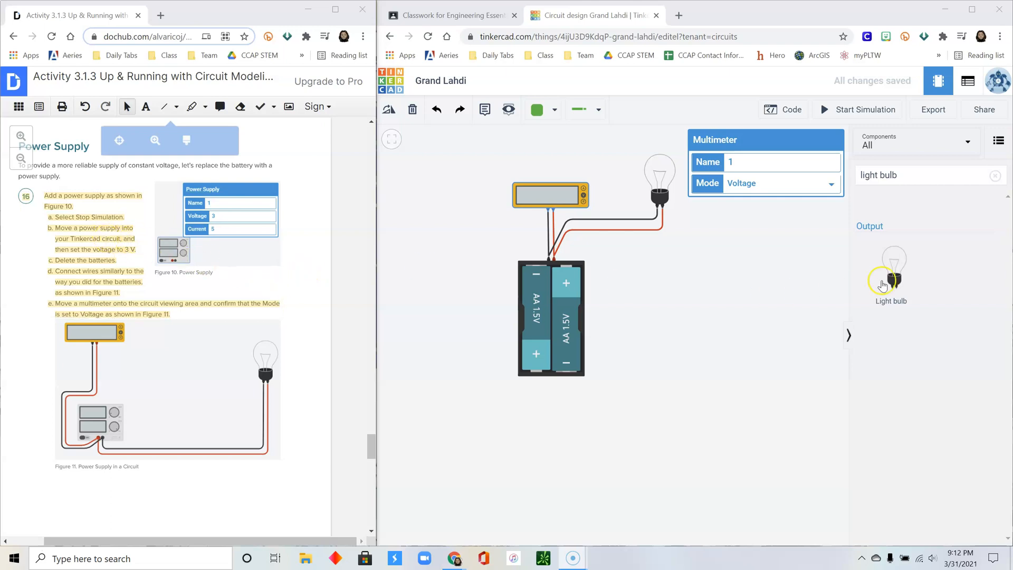
pyautogui.click(996, 175)
pyautogui.click(896, 178)
pyautogui.write('po')
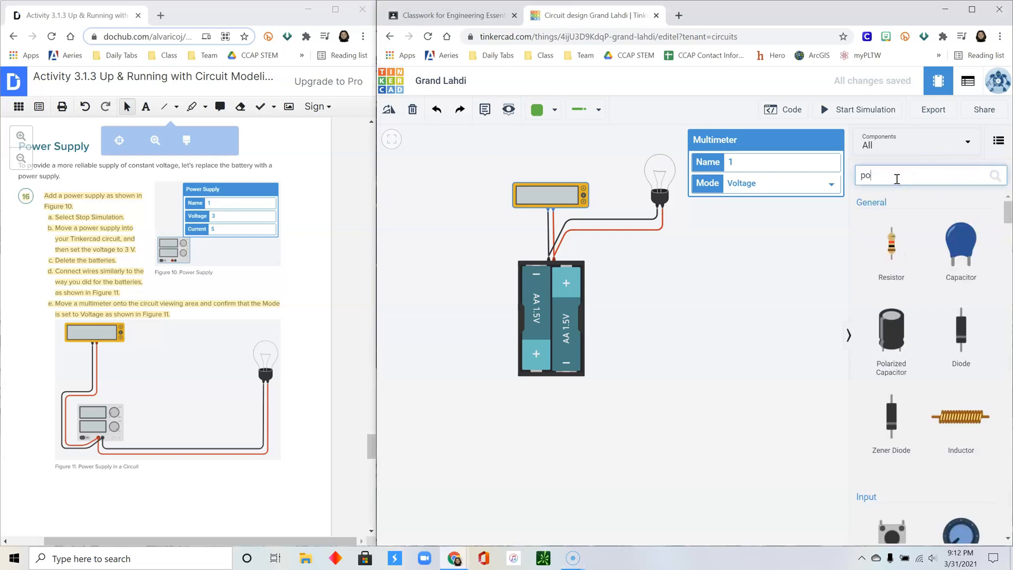
pyautogui.write('wer supply')
pyautogui.moveTo(873, 272); pyautogui.dragTo(505, 446)
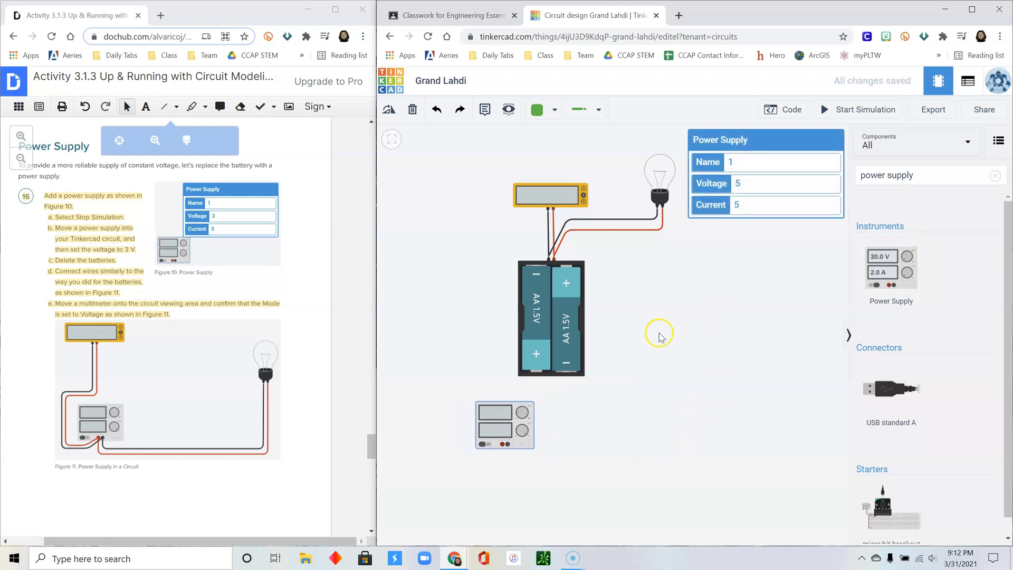
pyautogui.click(549, 297)
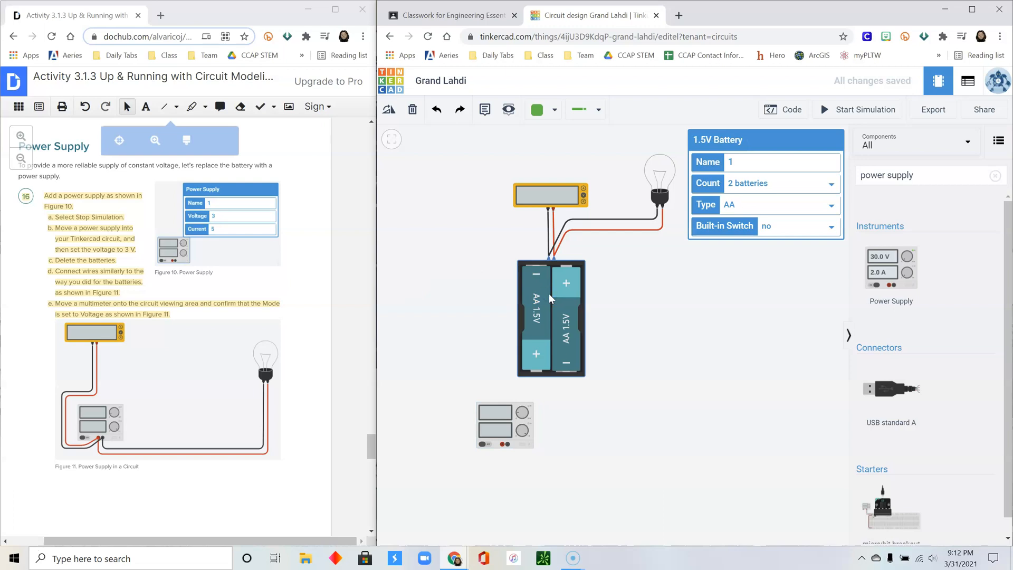
pyautogui.press('Delete')
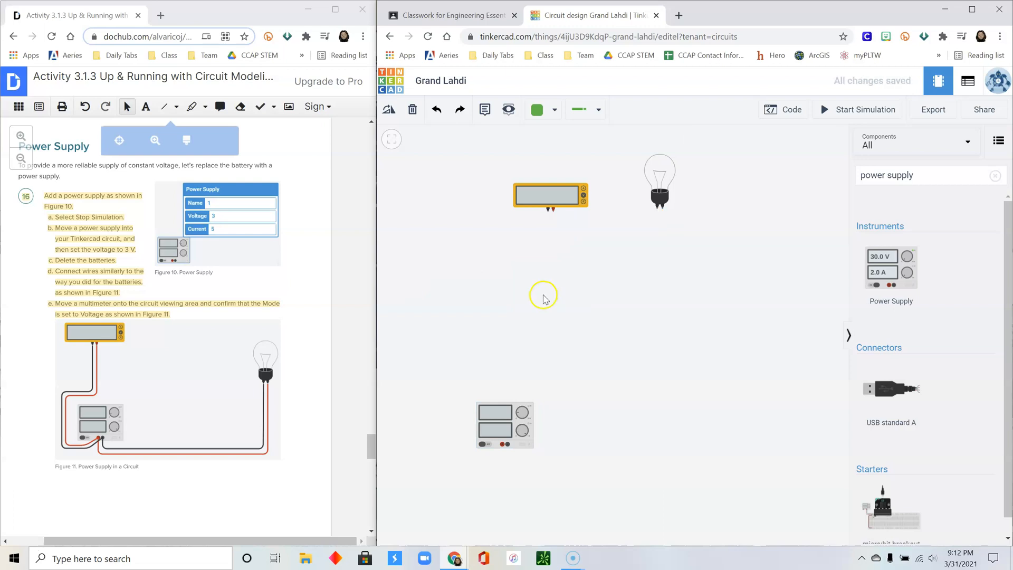
# - Move the power supply up beside the circuit and set it to 3 V
pyautogui.moveTo(504, 416); pyautogui.dragTo(557, 287)
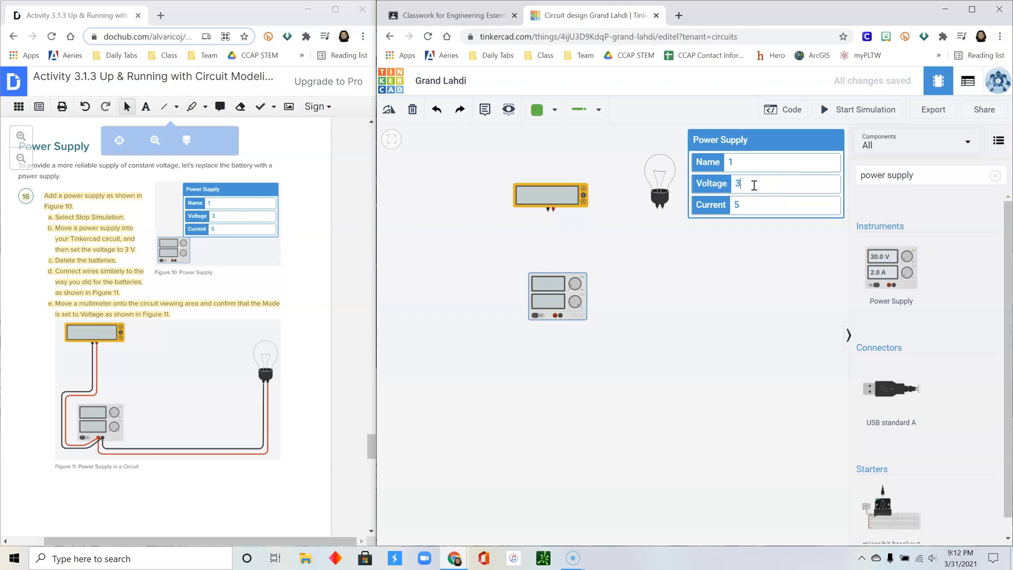
pyautogui.click(747, 205)
pyautogui.click(642, 259)
# - Wire the multimeter's positive and negative terminals to the power supply's matching terminals
pyautogui.click(553, 210)
pyautogui.click(553, 250)
pyautogui.click(511, 252)
pyautogui.click(512, 326)
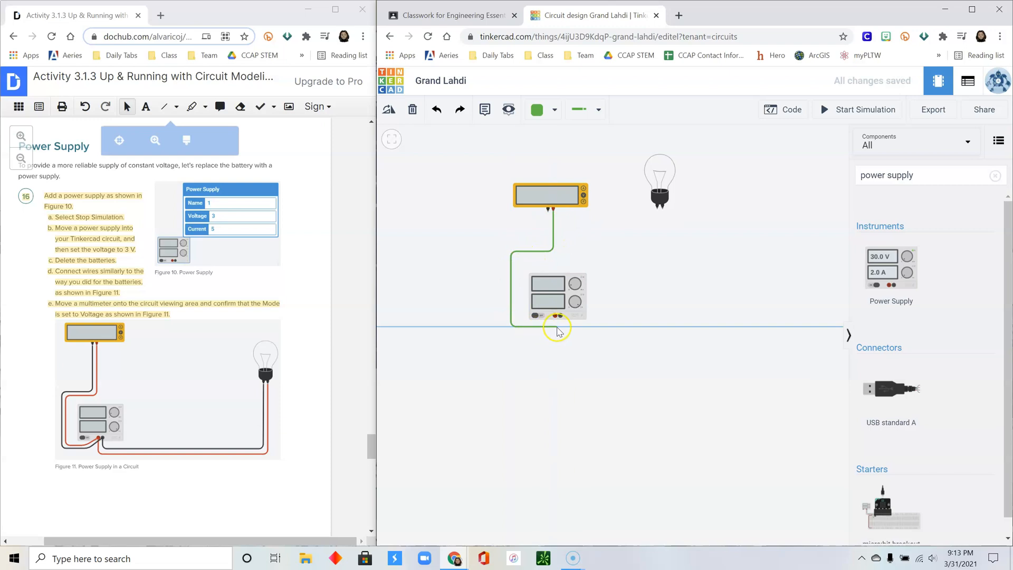
pyautogui.click(556, 316)
pyautogui.click(548, 211)
pyautogui.click(547, 242)
pyautogui.click(502, 243)
pyautogui.click(503, 334)
pyautogui.click(561, 333)
pyautogui.click(561, 315)
pyautogui.click(563, 335)
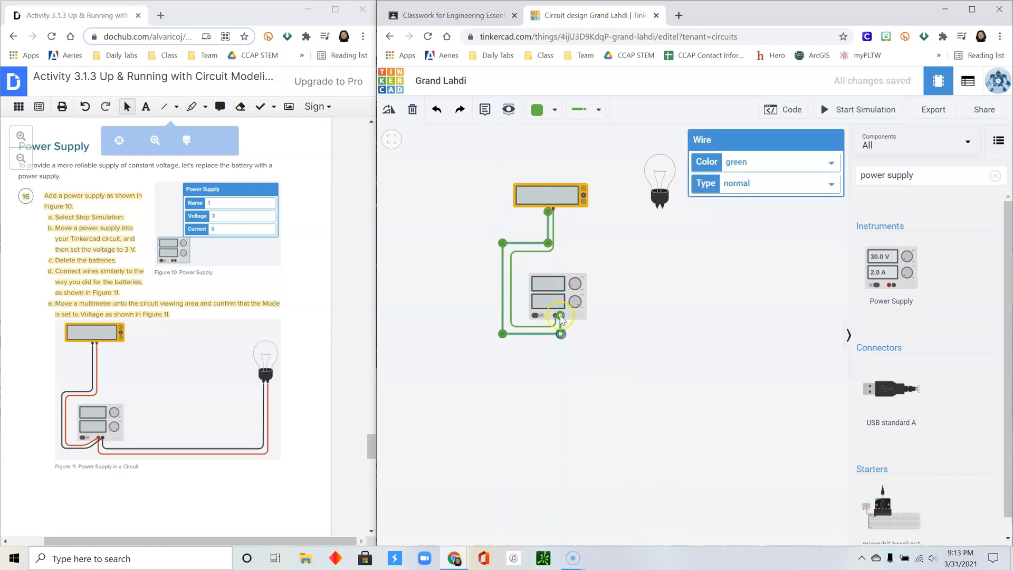
# - Wire both bulb terminals down to the power supply terminals
pyautogui.click(659, 207)
pyautogui.click(658, 325)
pyautogui.click(562, 318)
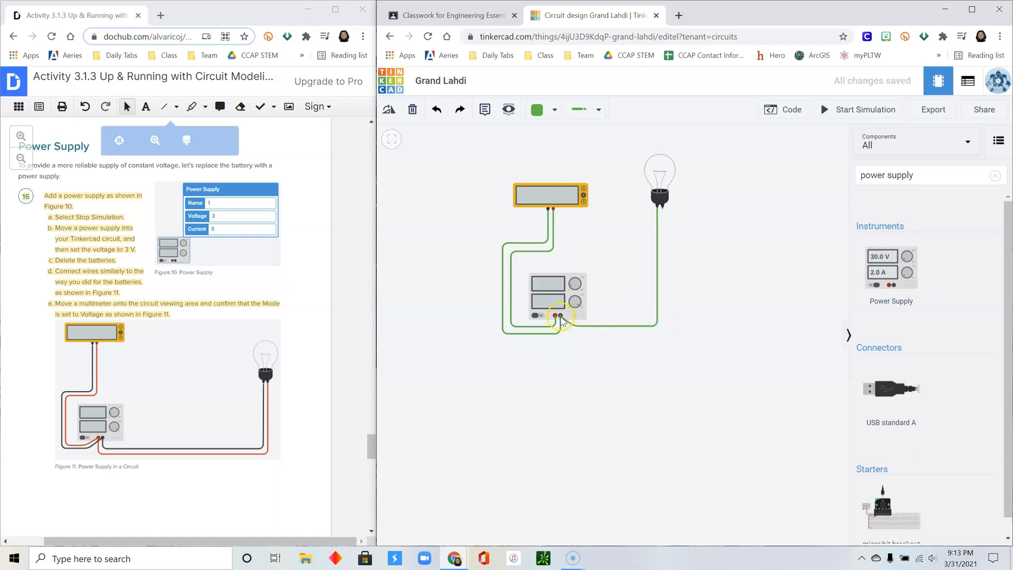
pyautogui.click(662, 207)
pyautogui.click(662, 329)
pyautogui.click(557, 317)
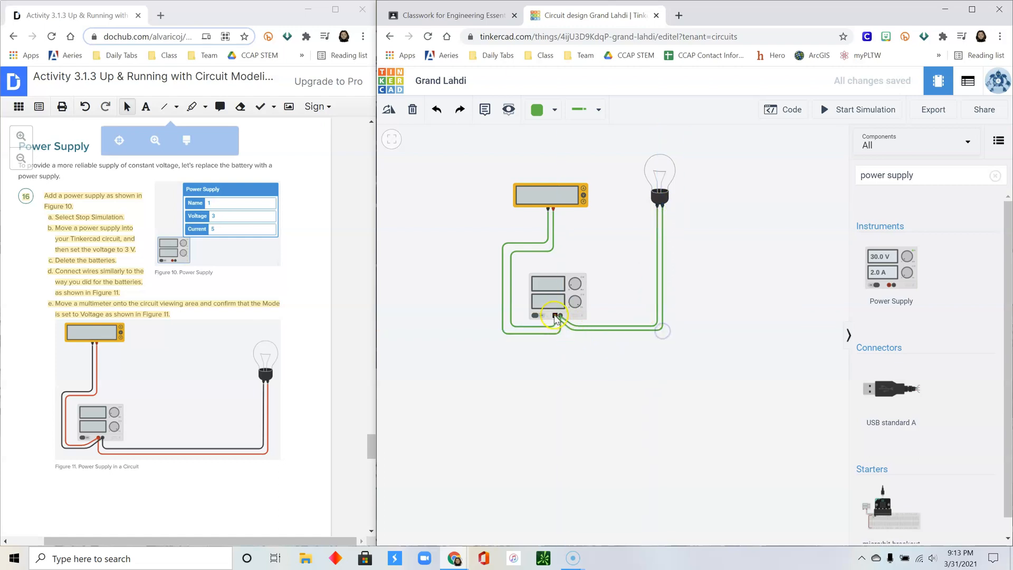
pyautogui.click(649, 340)
# - Colour the multimeter's positive wire red and its other wire black
pyautogui.click(554, 243)
pyautogui.click(747, 162)
pyautogui.click(733, 187)
pyautogui.click(549, 231)
pyautogui.click(749, 162)
pyautogui.click(737, 177)
# - Colour the outer bulb wire red and the inner bulb wire black
pyautogui.click(601, 331)
pyautogui.click(753, 162)
pyautogui.click(734, 187)
pyautogui.click(636, 326)
pyautogui.click(749, 162)
pyautogui.click(737, 177)
pyautogui.click(748, 268)
pyautogui.scroll(-9, 294, 347)
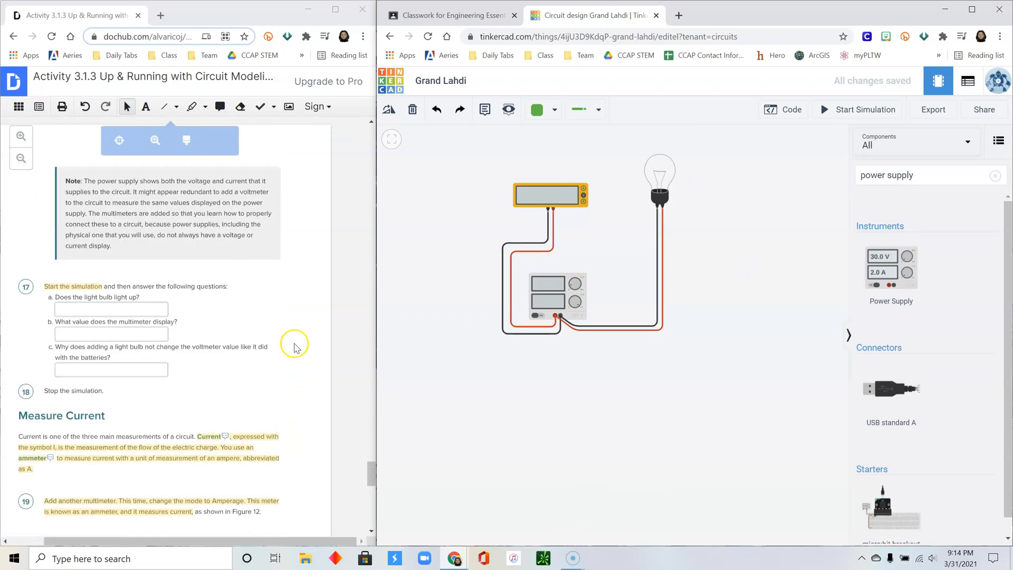
# - Verify Voltage mode and a 3 V supply, then run and stop the simulation
pyautogui.click(528, 204)
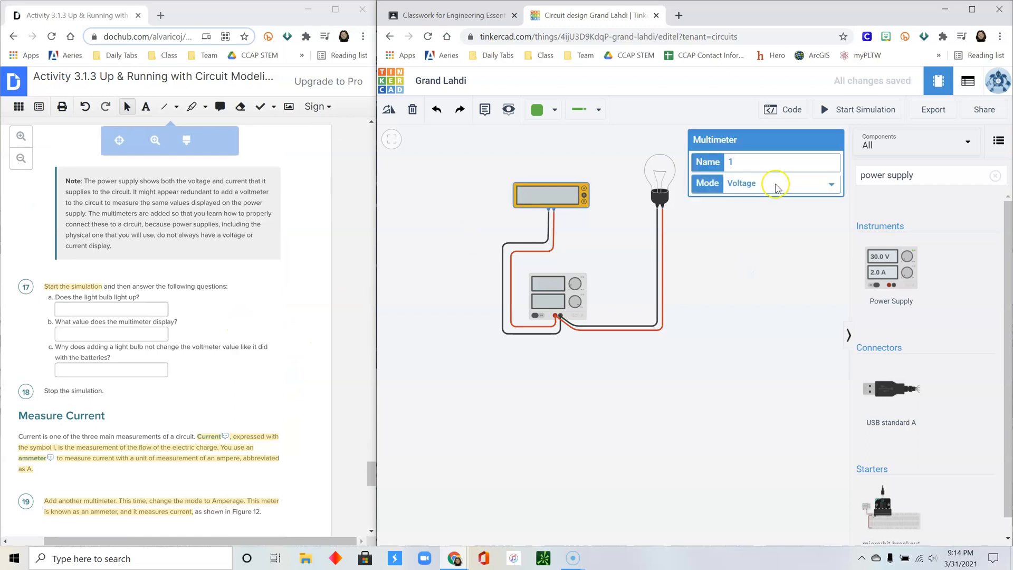
pyautogui.click(576, 288)
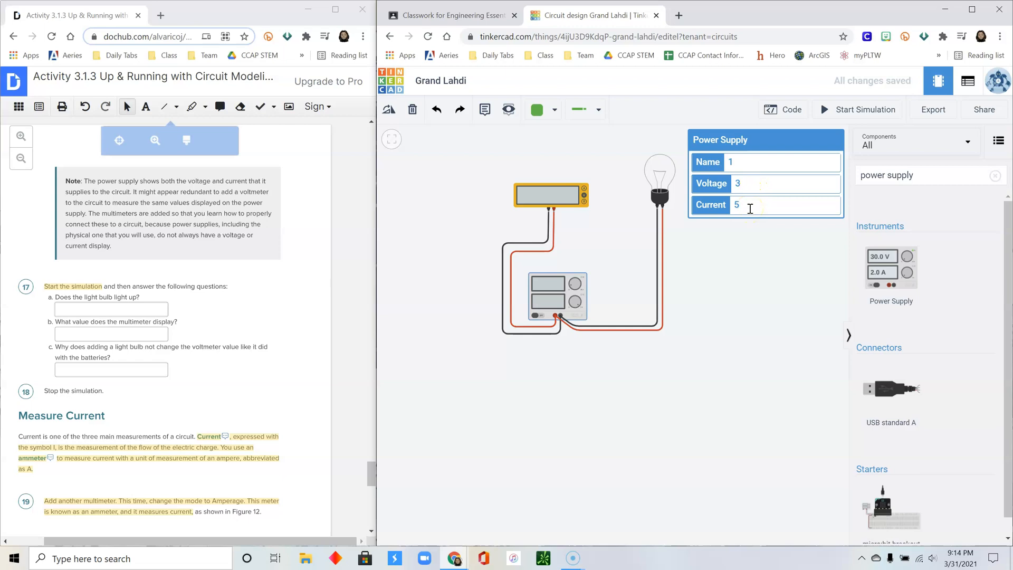
pyautogui.click(867, 111)
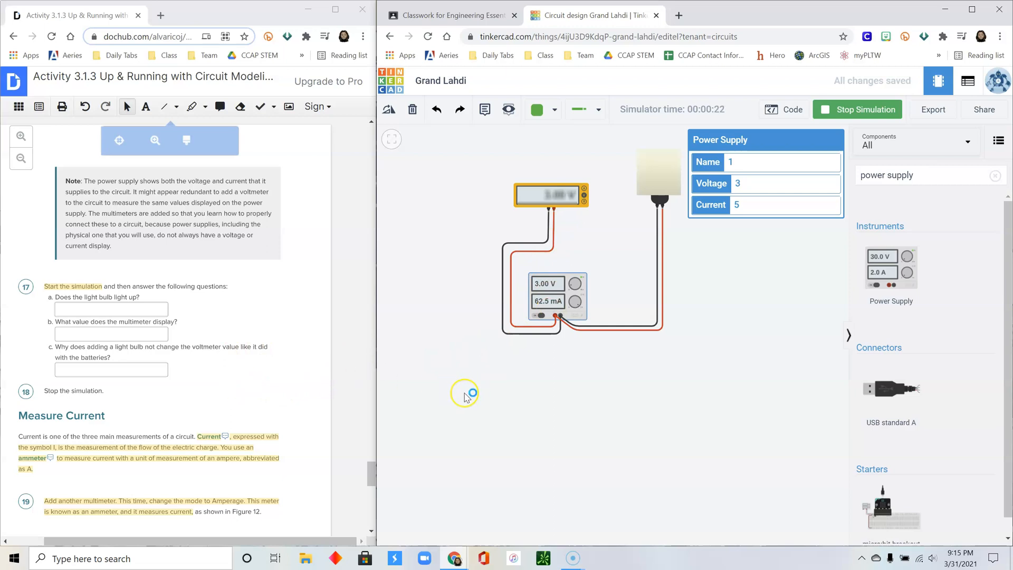
pyautogui.click(859, 112)
pyautogui.scroll(-3, 289, 354)
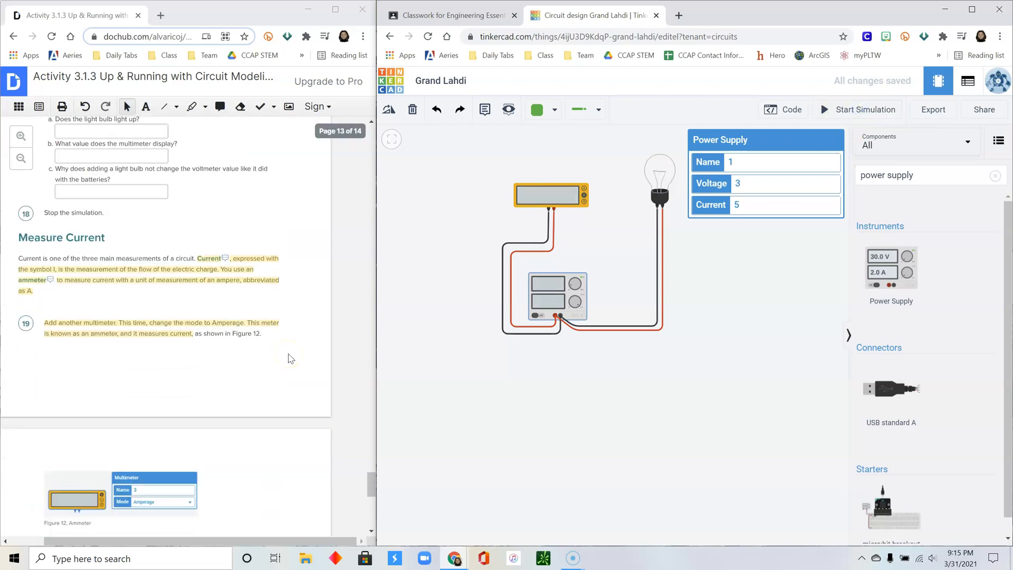
pyautogui.scroll(-2, 288, 359)
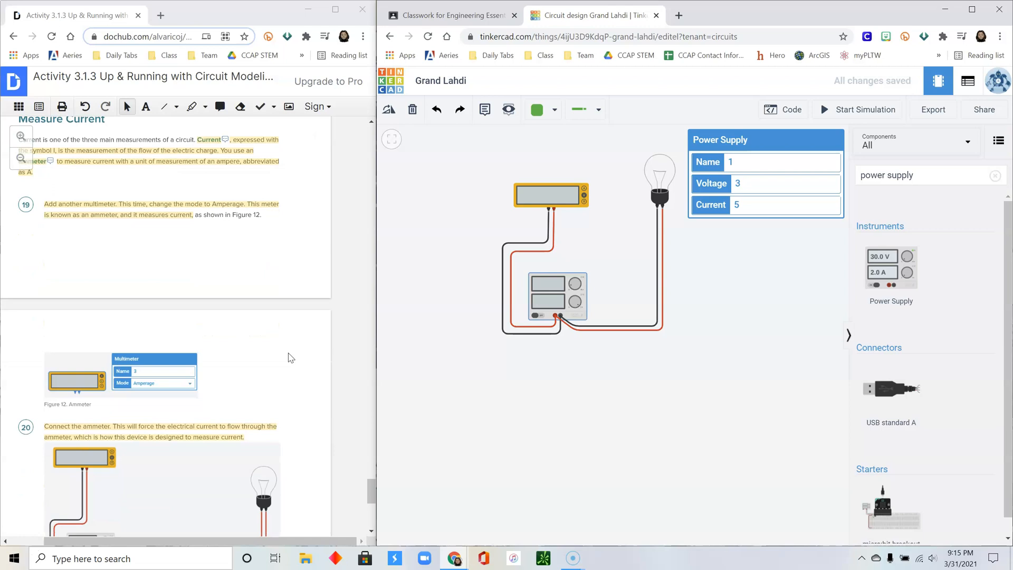
pyautogui.scroll(1, 288, 359)
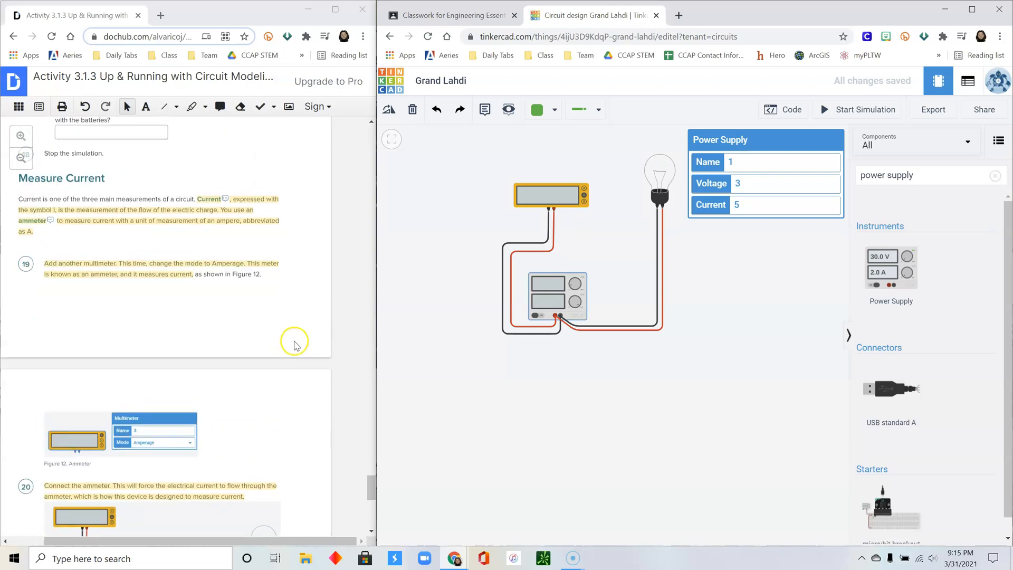
pyautogui.scroll(-1, 288, 296)
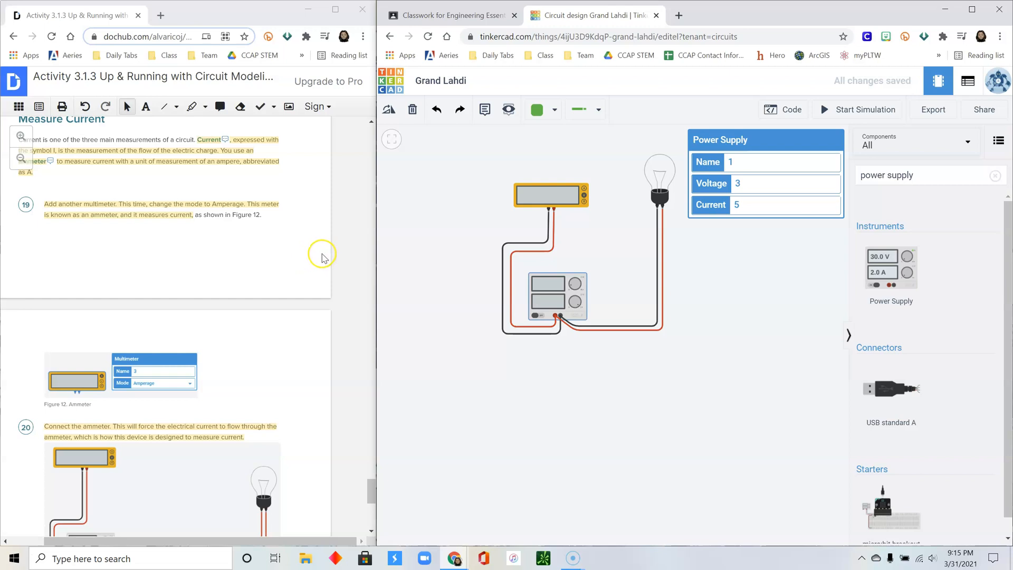
pyautogui.scroll(-3, 319, 257)
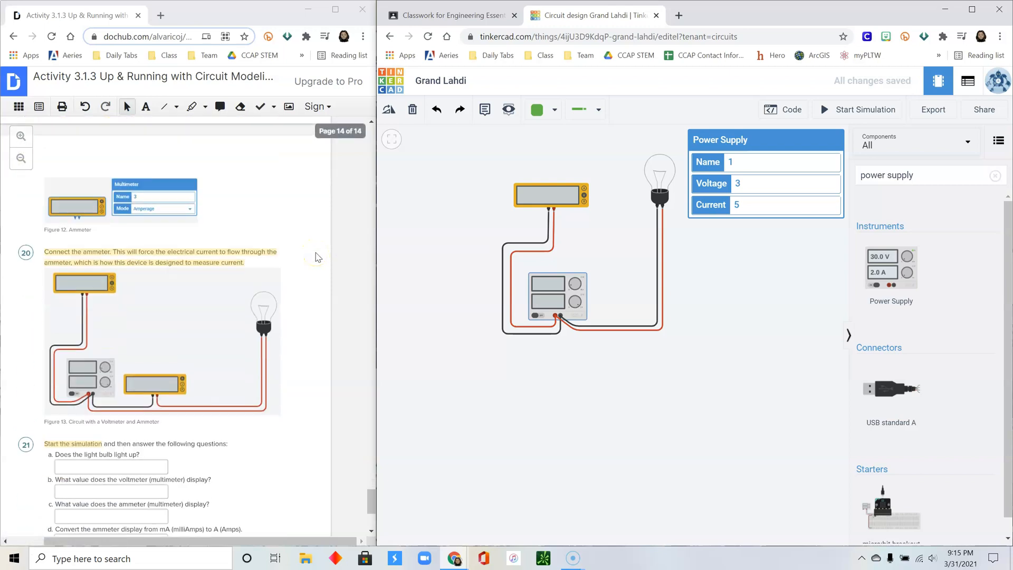
# - Search 'multim' and place a second multimeter below the circuit
pyautogui.tripleClick(897, 174)
pyautogui.write('mult')
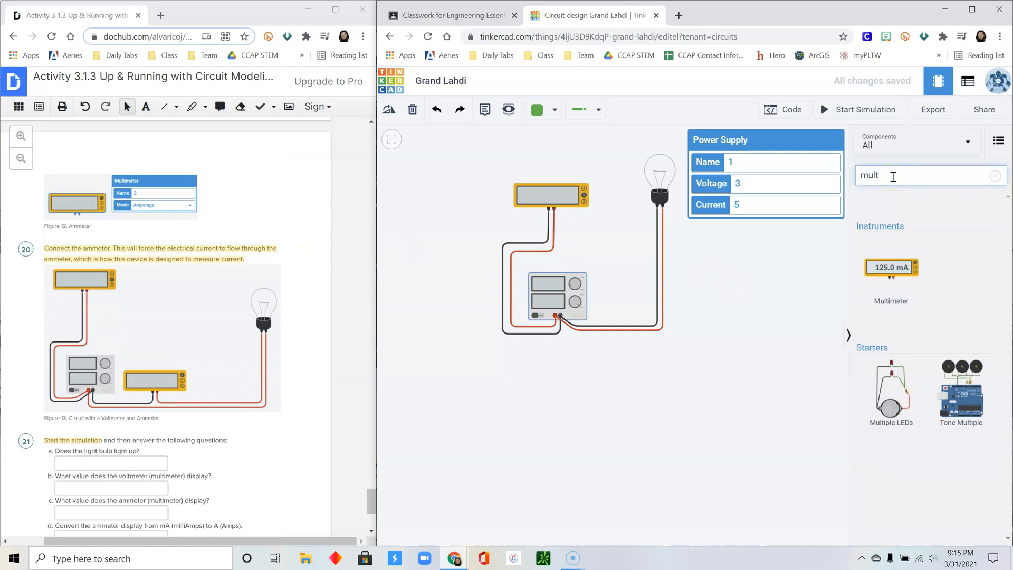
pyautogui.write('im')
pyautogui.click(877, 289)
pyautogui.moveTo(876, 289); pyautogui.dragTo(628, 404)
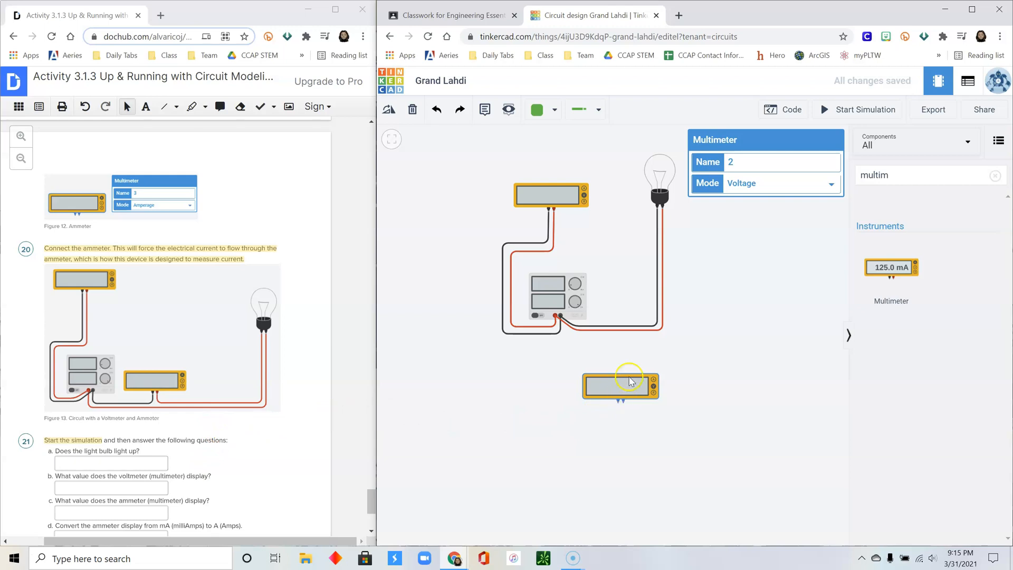
# - Shift the bulb and its wire corners right and move the second multimeter beside the supply
pyautogui.click(579, 303)
pyautogui.moveTo(660, 195); pyautogui.dragTo(754, 202)
pyautogui.moveTo(662, 331); pyautogui.dragTo(757, 330)
pyautogui.moveTo(658, 326); pyautogui.dragTo(750, 326)
pyautogui.moveTo(608, 392); pyautogui.dragTo(647, 307)
# - Replace the black bulb wire with wires routing through the second multimeter to the supply
pyautogui.click(623, 327)
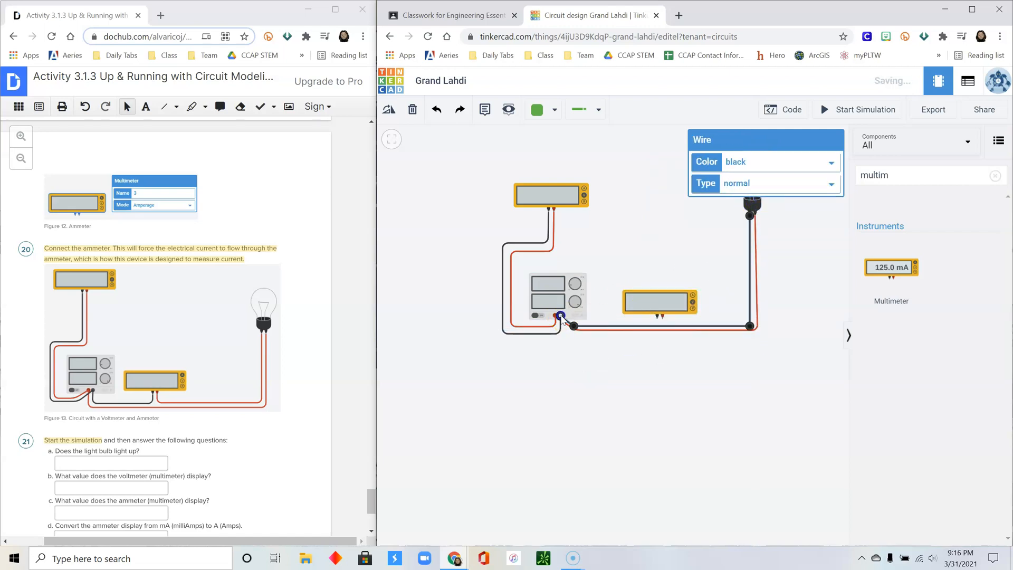
pyautogui.press('Delete')
pyautogui.click(750, 214)
pyautogui.click(750, 323)
pyautogui.click(663, 323)
pyautogui.click(662, 316)
pyautogui.click(657, 316)
pyautogui.click(658, 324)
# - Nudge the second multimeter up slightly and straighten the wire corners
pyautogui.click(577, 324)
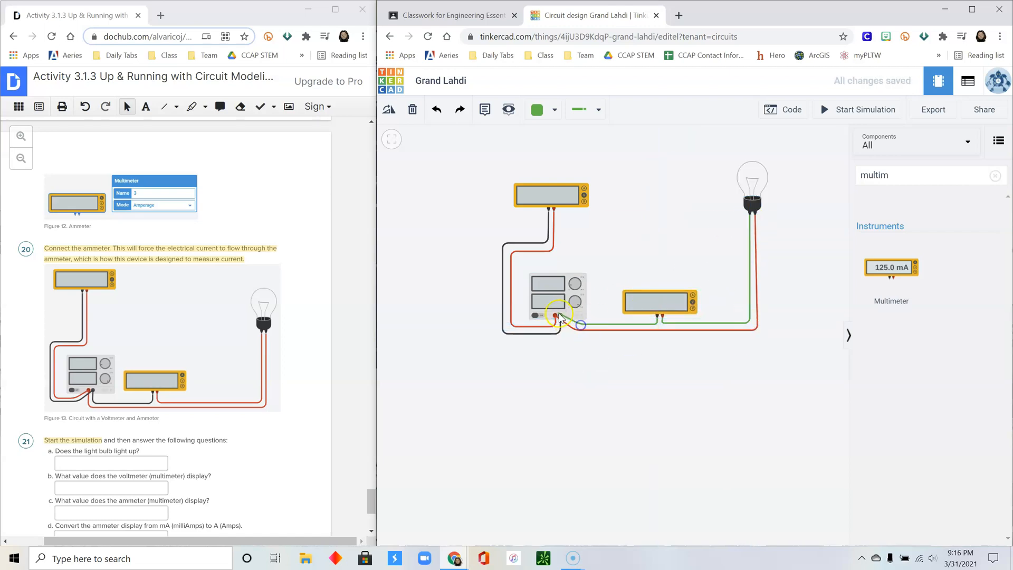
pyautogui.click(560, 316)
pyautogui.moveTo(656, 292); pyautogui.dragTo(655, 276)
pyautogui.moveTo(663, 323); pyautogui.dragTo(661, 326)
pyautogui.moveTo(750, 323); pyautogui.dragTo(750, 326)
# - Colour the right bulb wire red and the bottom wire black
pyautogui.click(750, 286)
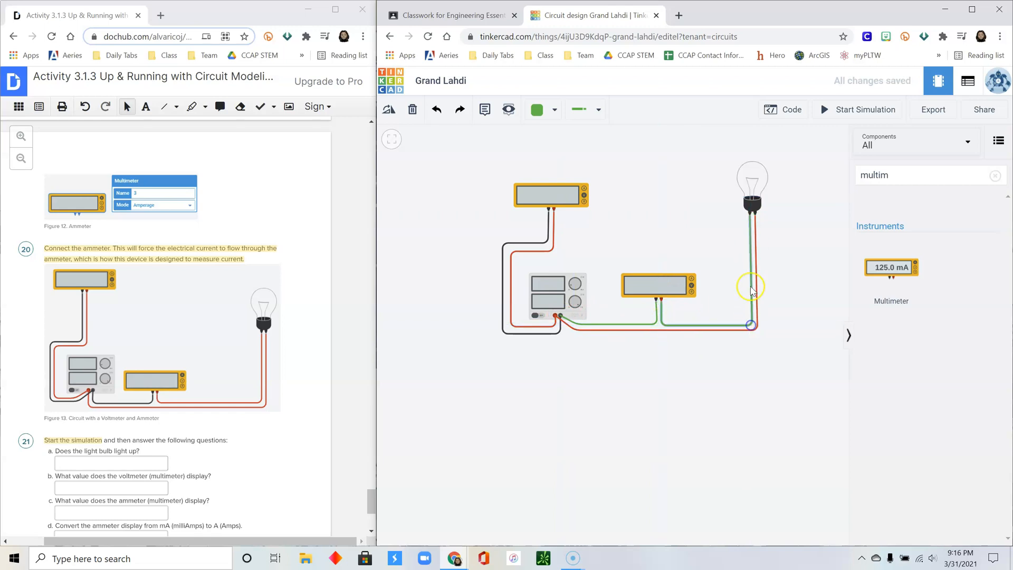
pyautogui.click(770, 162)
pyautogui.click(766, 188)
pyautogui.click(642, 324)
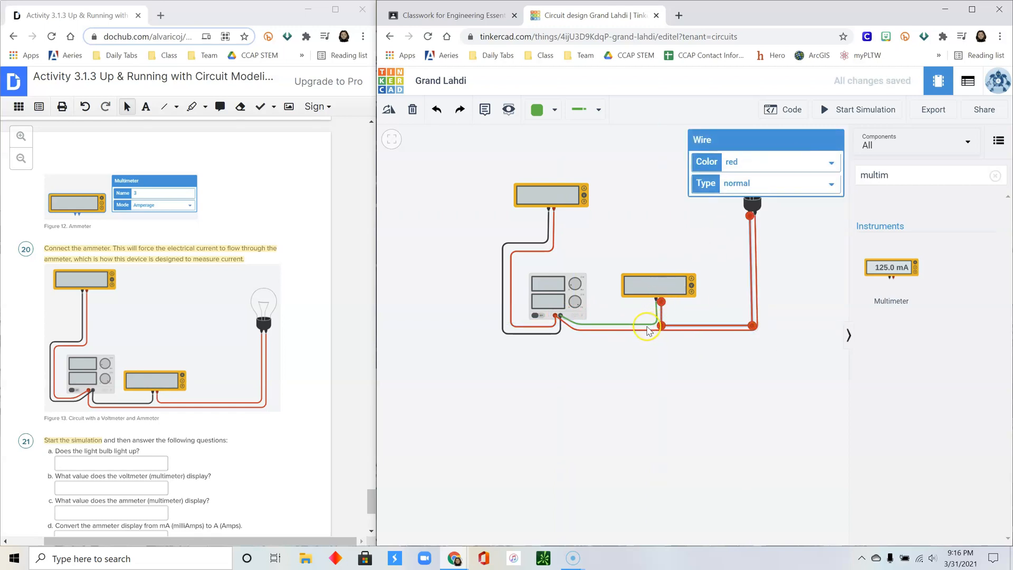
pyautogui.click(775, 163)
pyautogui.click(770, 177)
pyautogui.click(721, 309)
pyautogui.scroll(-3, 289, 301)
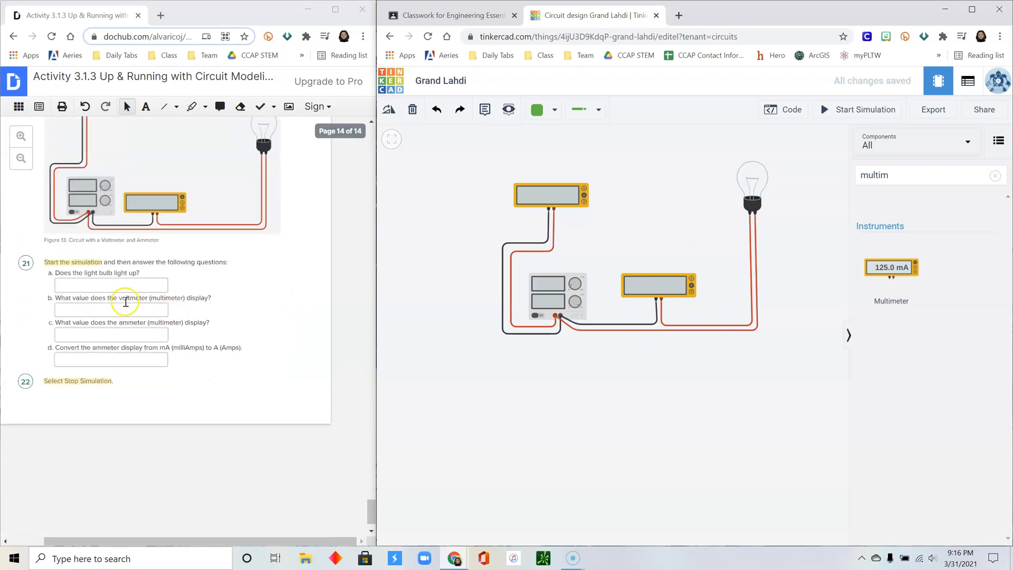
# - Set the second multimeter's Mode to Amperage
pyautogui.click(661, 288)
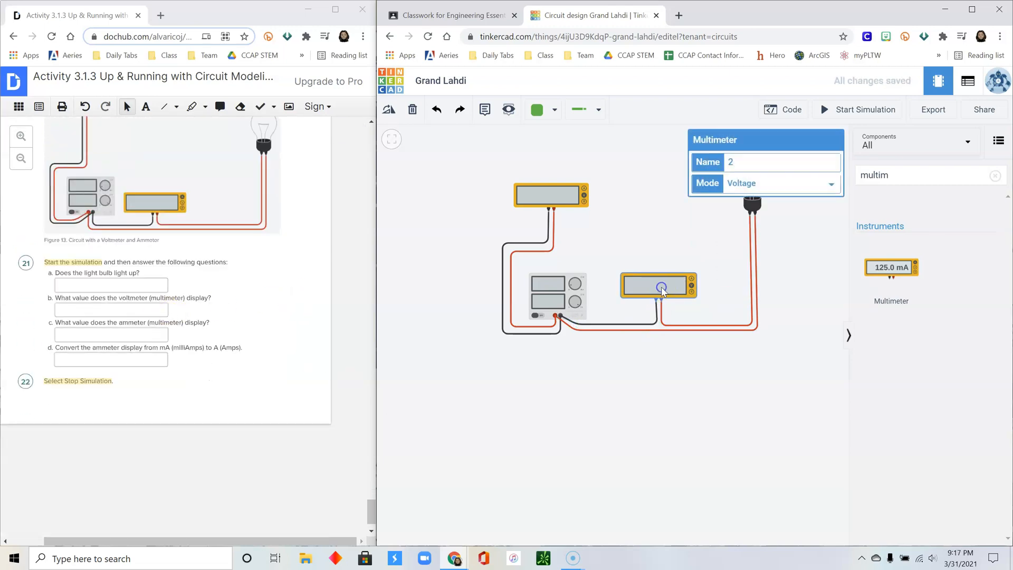
pyautogui.click(750, 181)
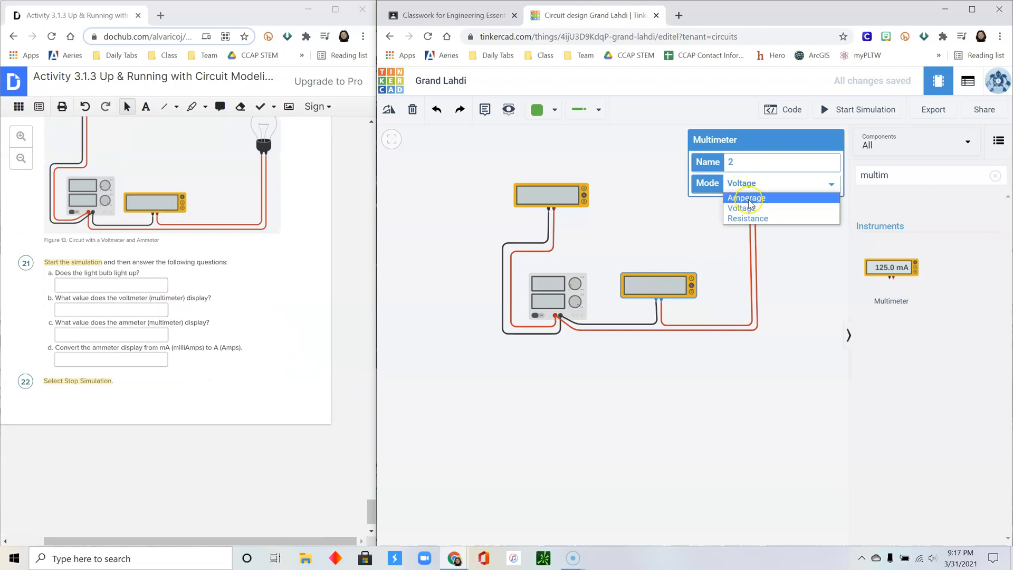
pyautogui.click(748, 199)
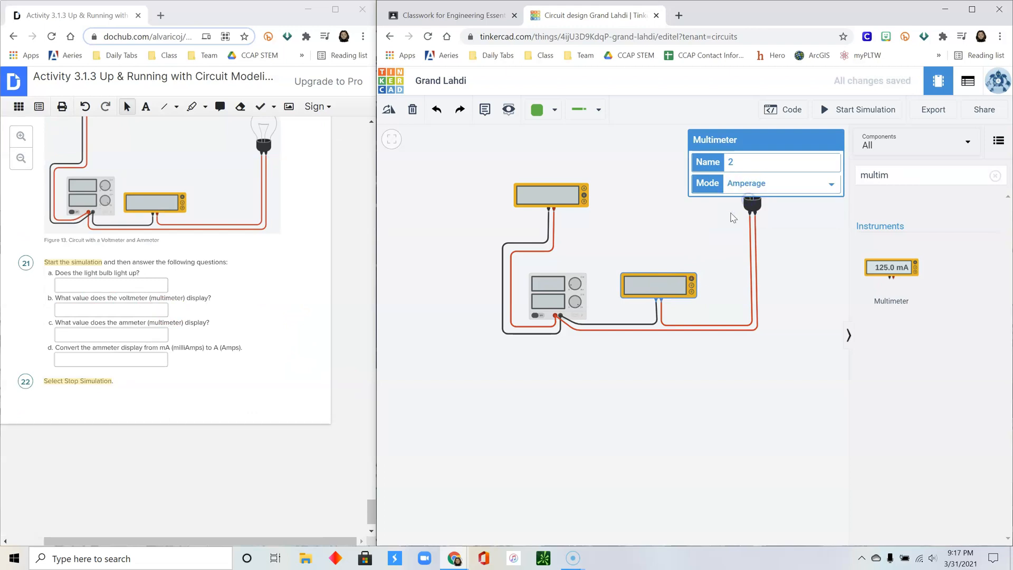
pyautogui.click(702, 236)
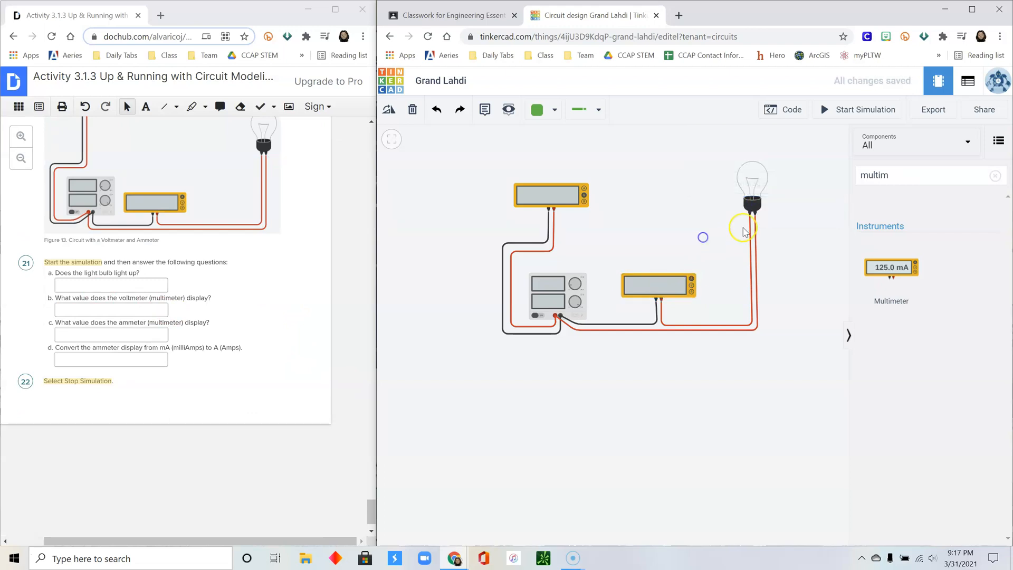
# - Run the simulation, fill worksheet answers a, c and d, then stop it
pyautogui.click(852, 112)
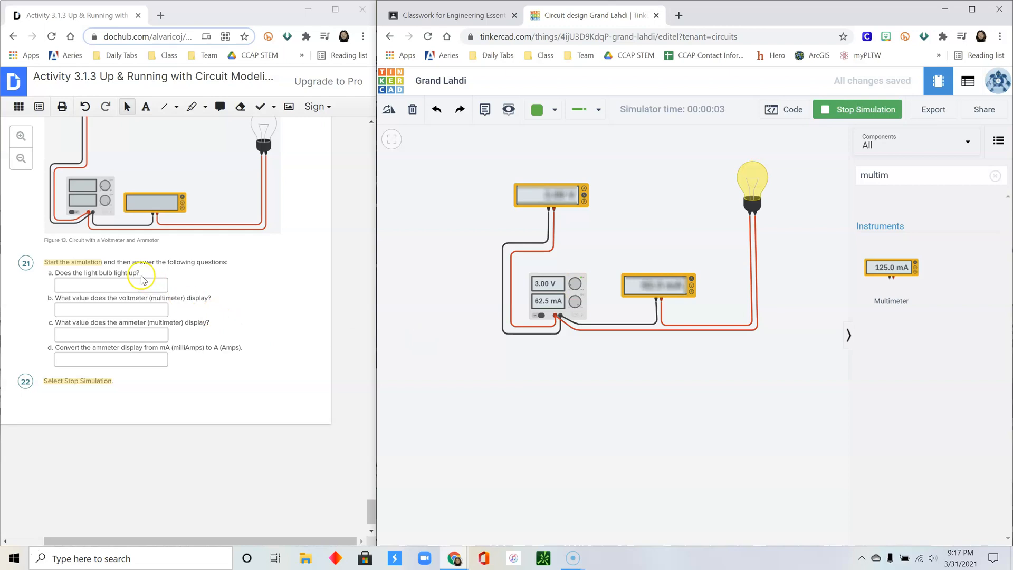
pyautogui.click(71, 284)
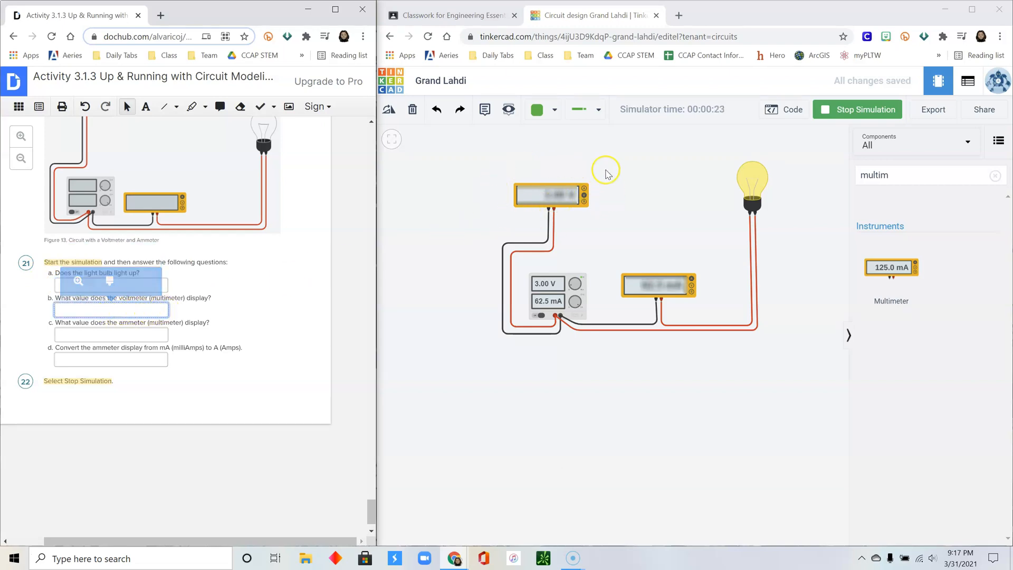
pyautogui.click(113, 337)
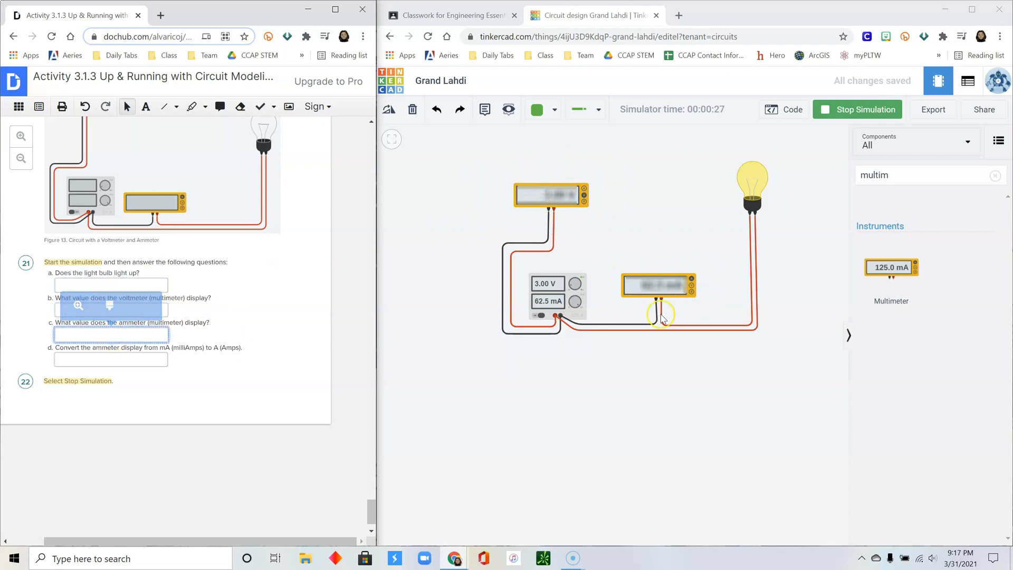
pyautogui.click(102, 362)
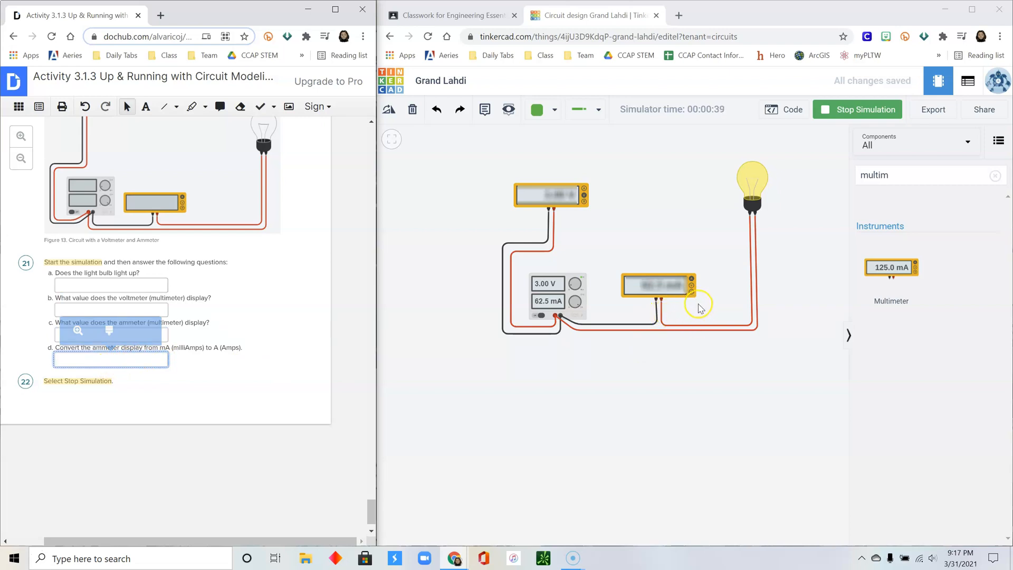
pyautogui.click(872, 111)
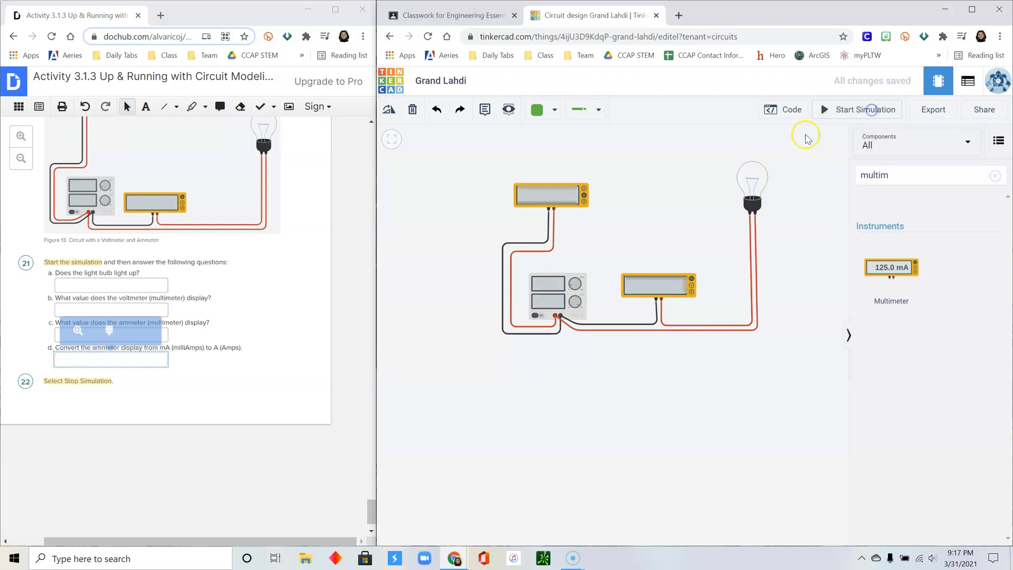
pyautogui.click(235, 379)
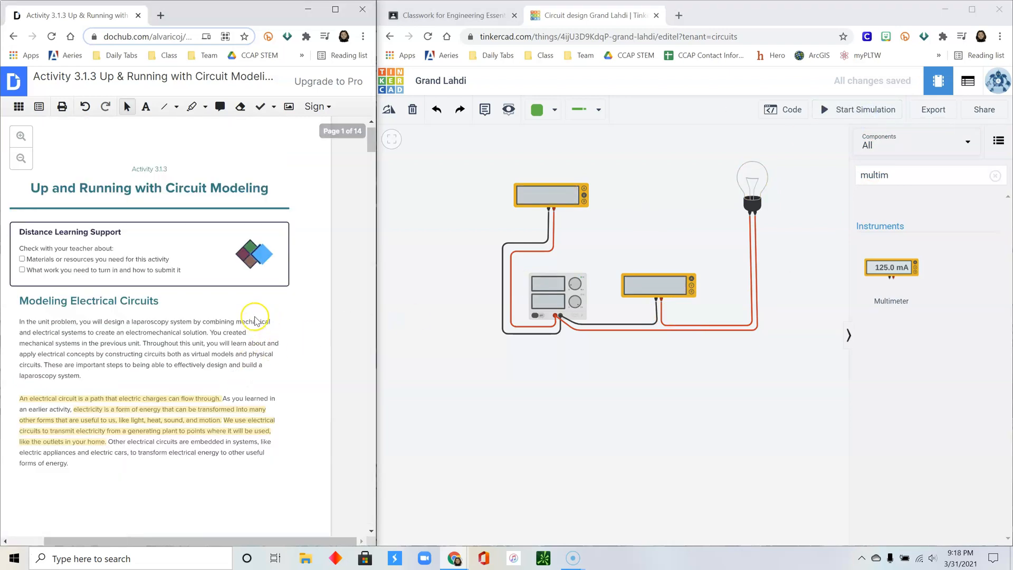